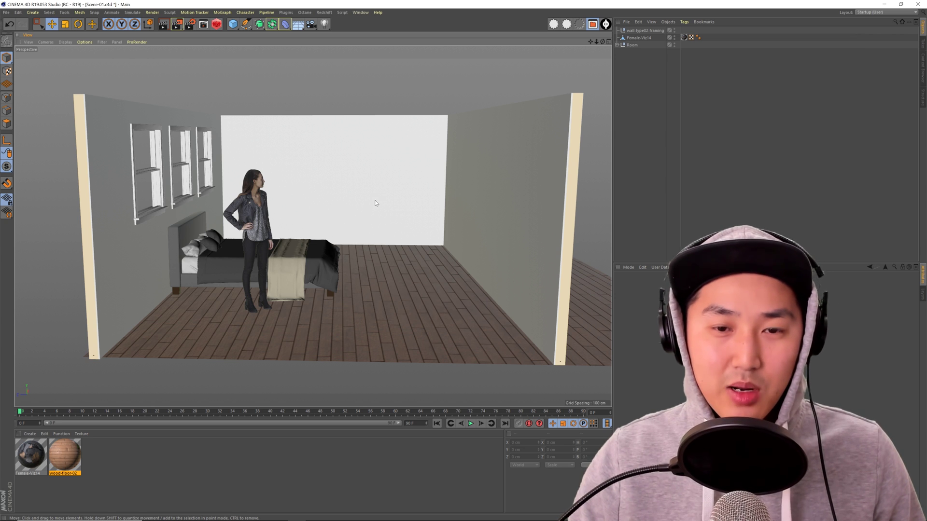
- Orbit and zoom the perspective view around the bedroom, ending at a more frontal angle
mouse_move(374, 203)
alt+mouse_down()
mouse_move(358, 227)
mouse_move(371, 212)
alt+mouse_up()
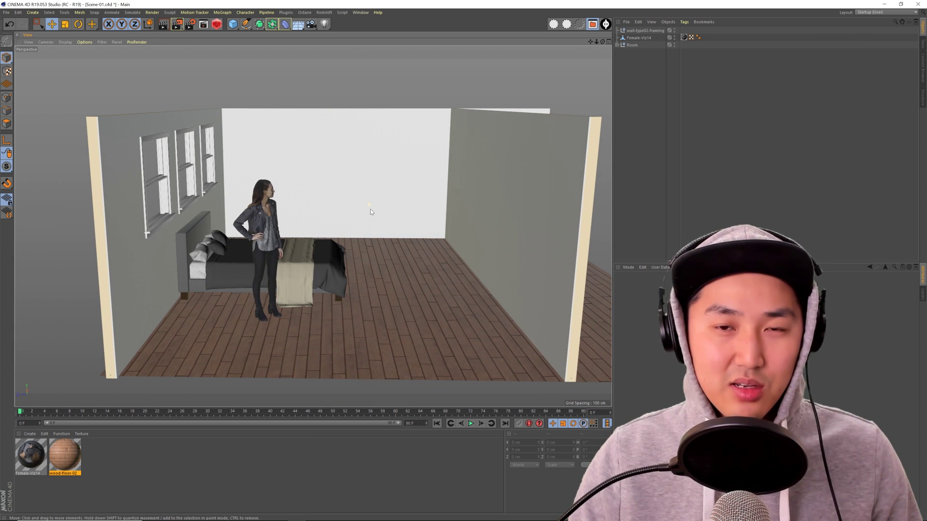
scroll(370, 210, down, 5)
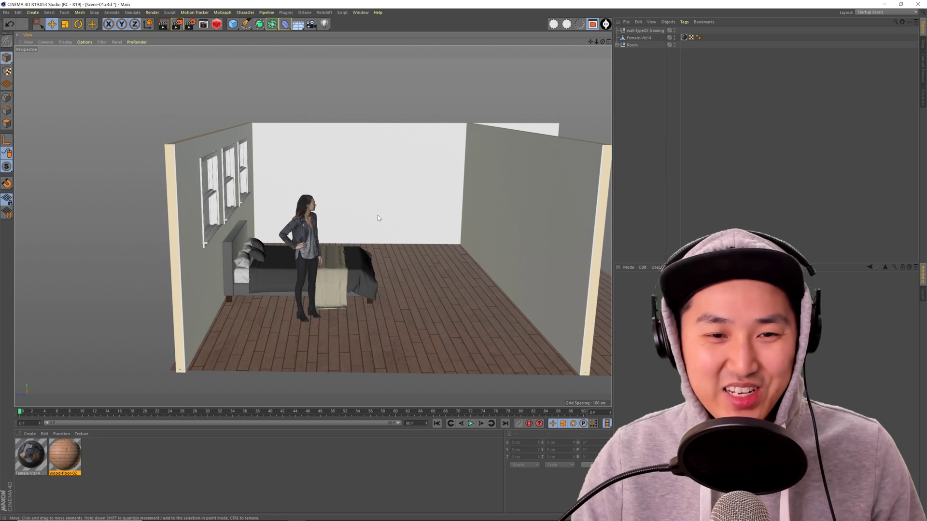
mouse_move(341, 203)
alt+mouse_down()
mouse_move(342, 193)
mouse_move(351, 206)
alt+mouse_up()
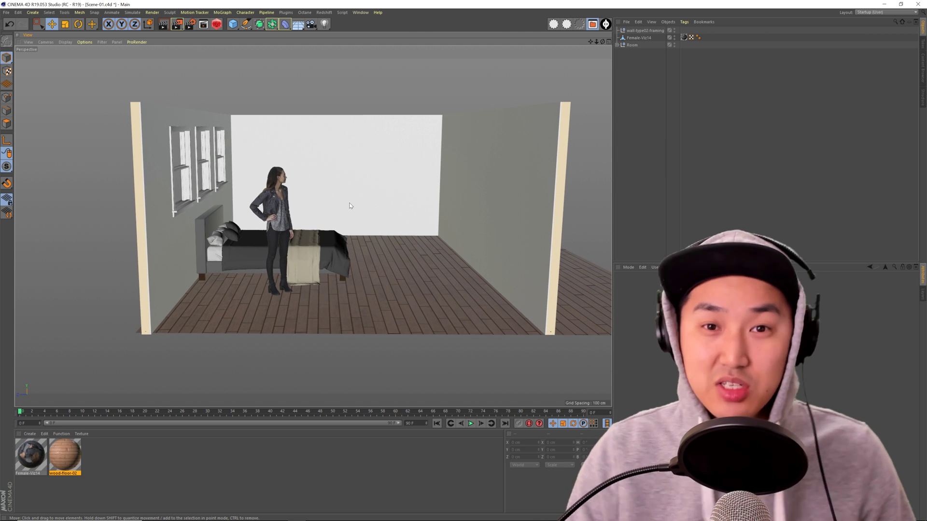
- Load the FrameLight-12x12-Stands preset from Physical-CineDesigner into the bedroom scene
key(shift+F8)
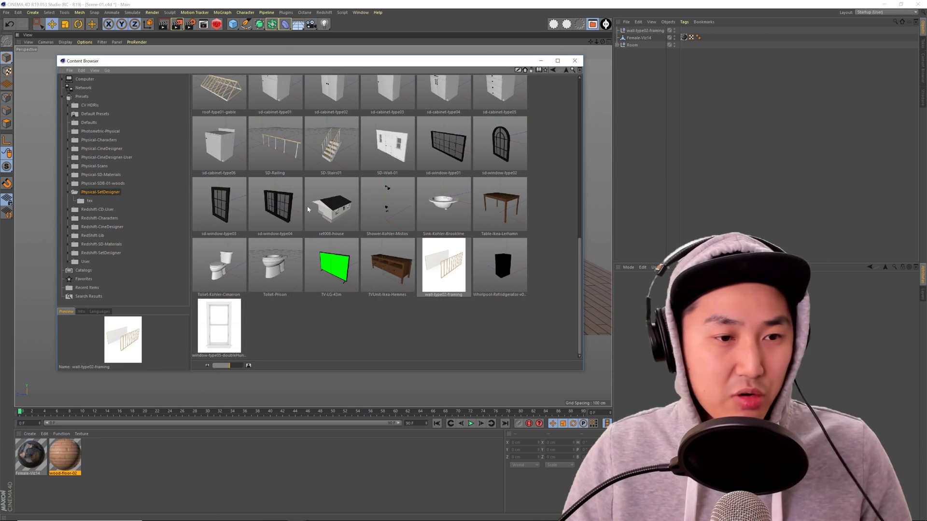
click(101, 149)
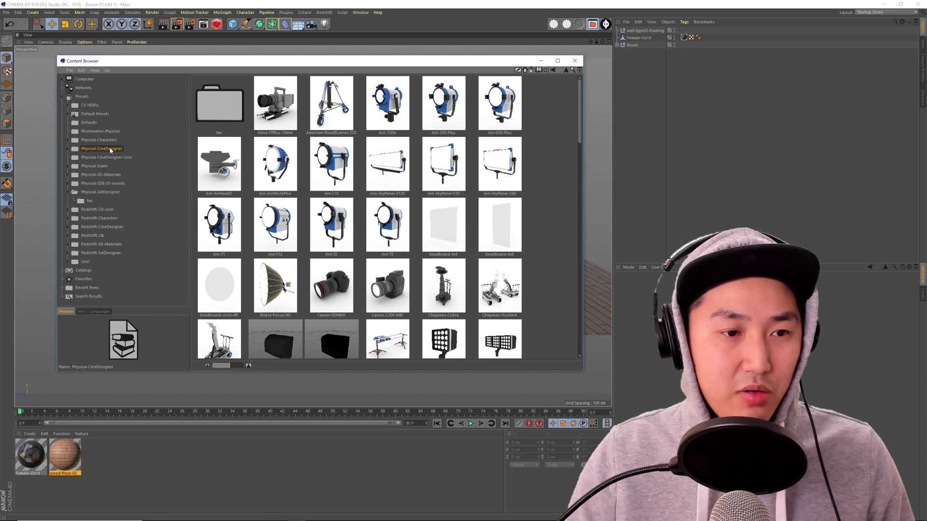
scroll(396, 221, down, 7)
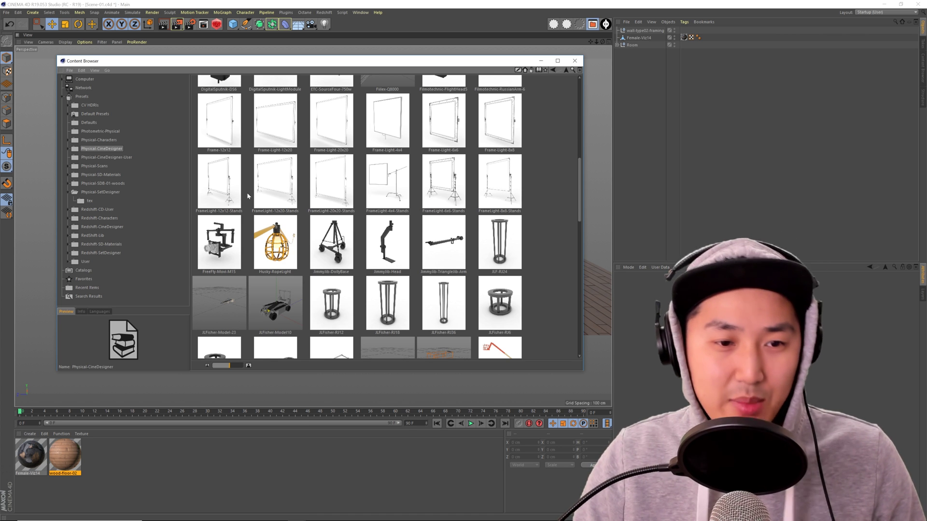
double_click(219, 183)
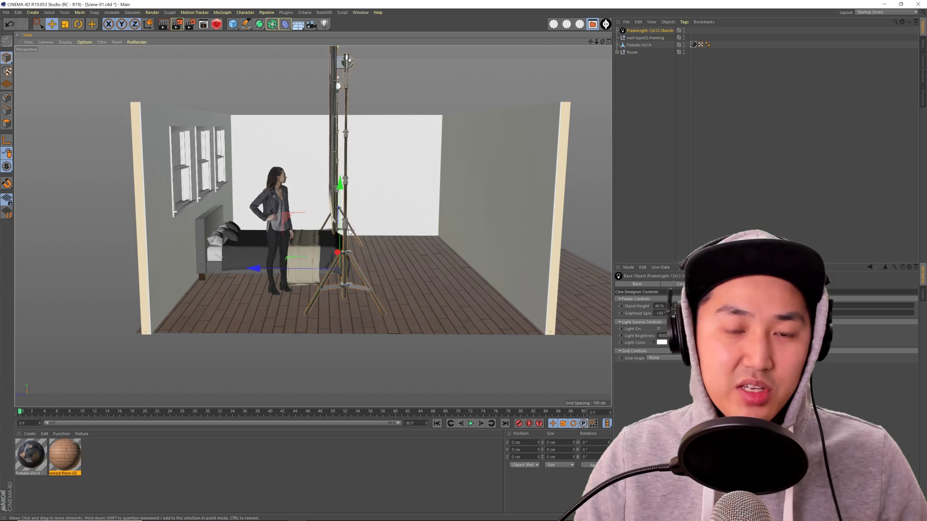
- Rotate the frame light to face inward and slide it outside the room's left wall
alt+drag(349, 232, 367, 208)
key(r)
key(e)
drag(473, 246, 272, 243)
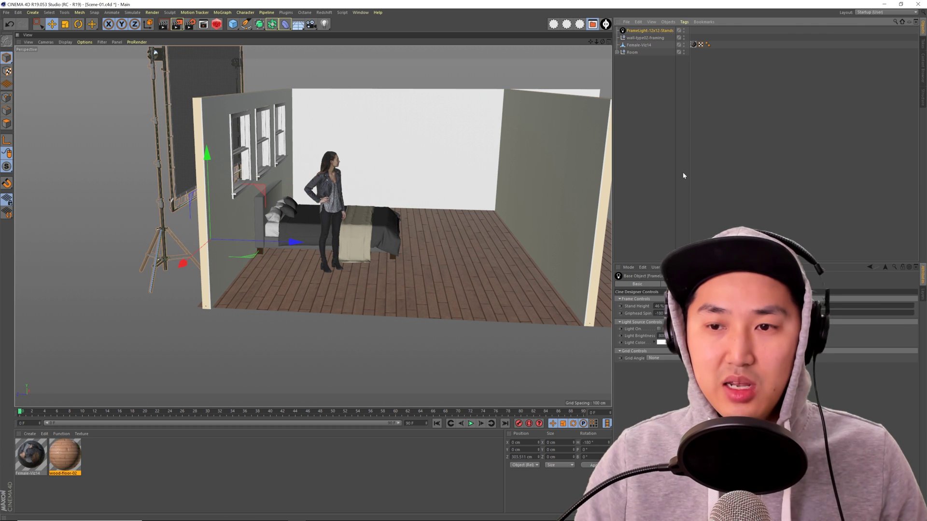
- Lower the frame light's stand height to 27% and reselect FrameLight-12x12-Stands
drag(675, 306, 675, 326)
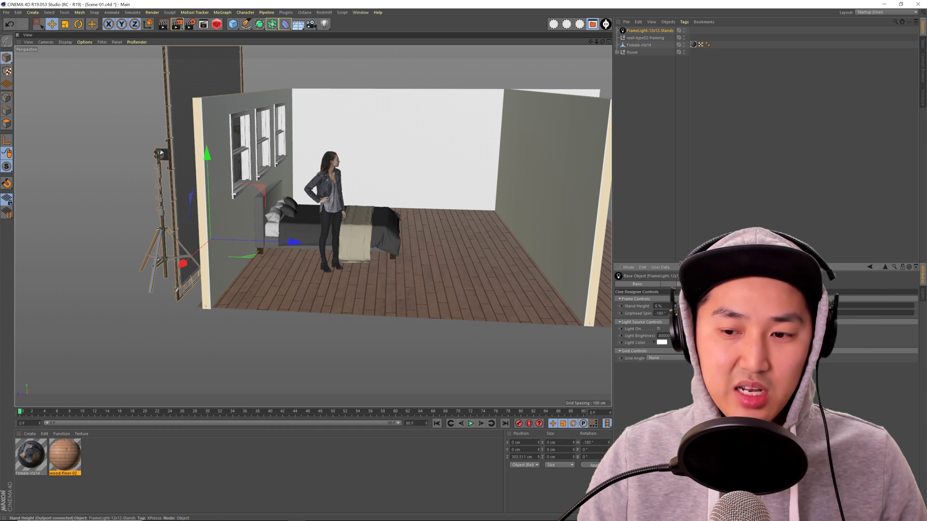
click(412, 227)
alt+drag(411, 227, 394, 297)
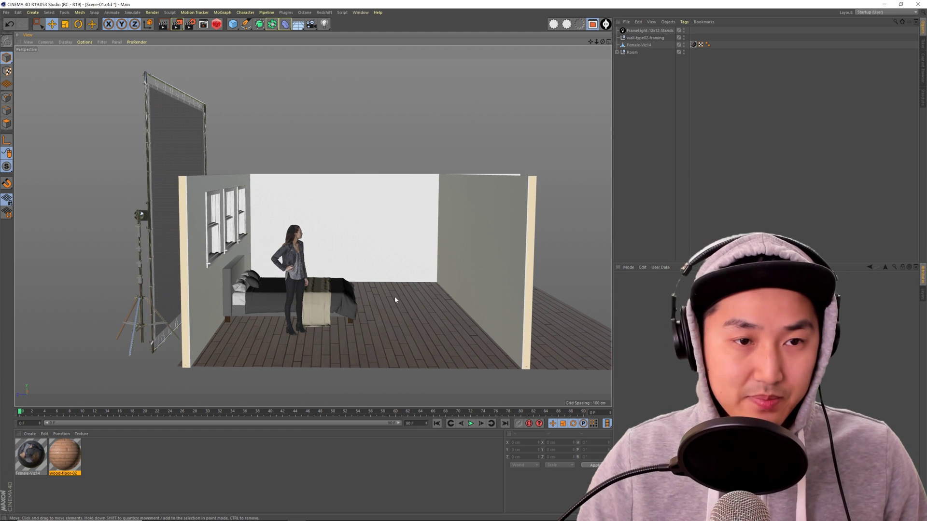
click(649, 30)
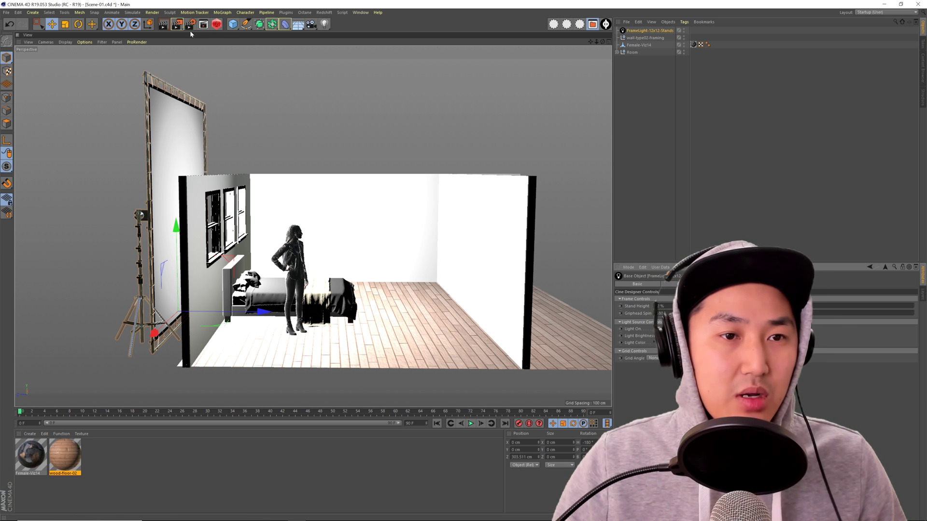
- In Render Settings, switch to the Physical renderer with the Progressive sampler
key(ctrl+b)
drag(253, 89, 448, 79)
click(345, 92)
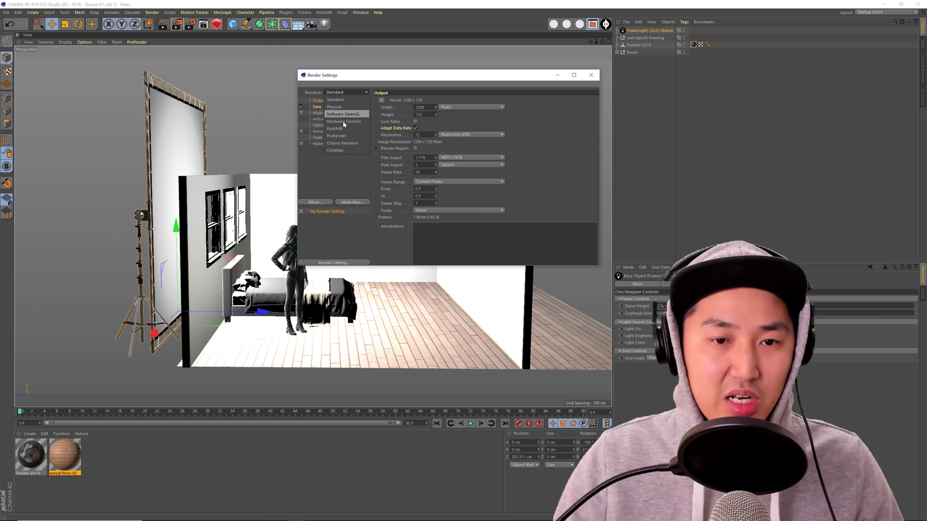
click(345, 107)
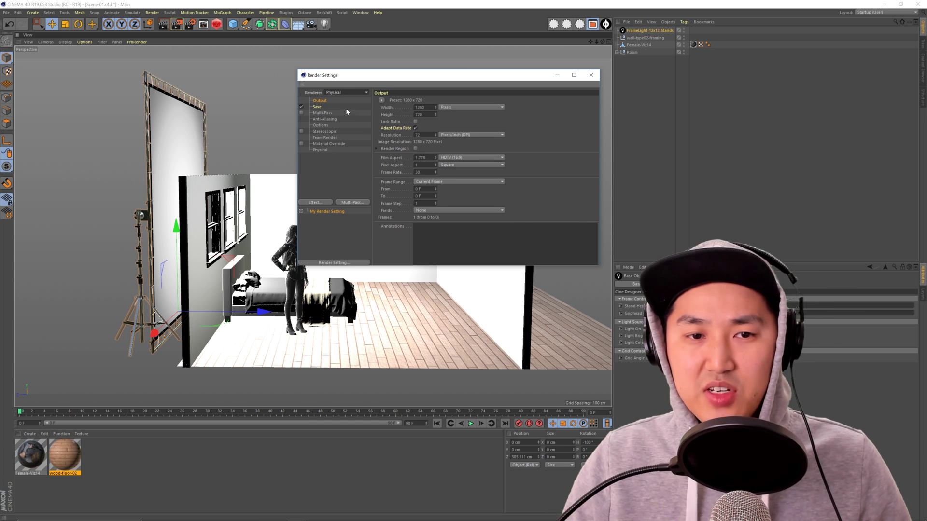
click(346, 150)
click(482, 155)
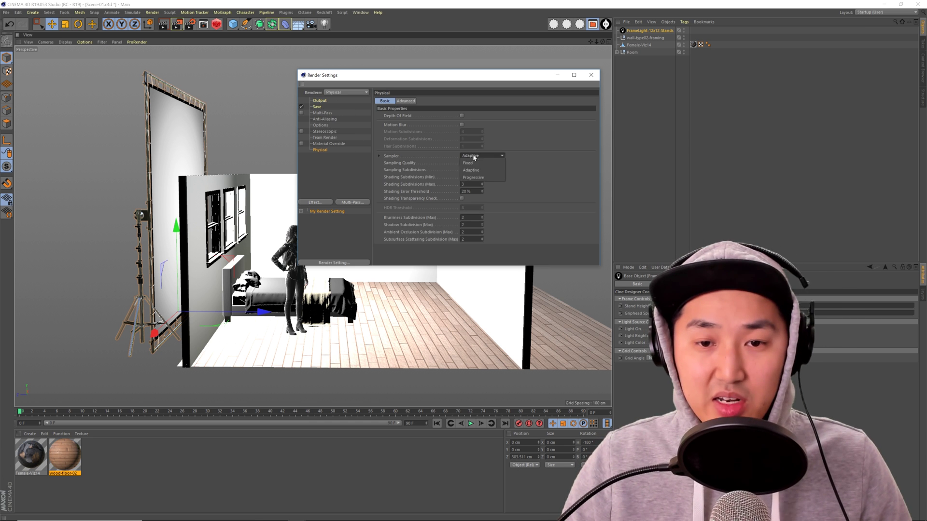
click(475, 176)
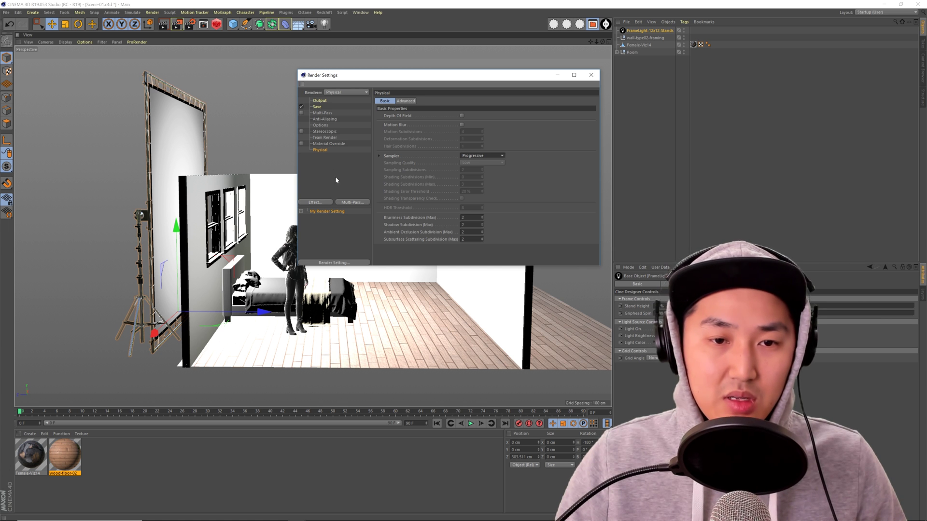
- Add Global Illumination with Quasi-Monte Carlo primary and Light Mapping secondary methods
click(329, 202)
click(365, 284)
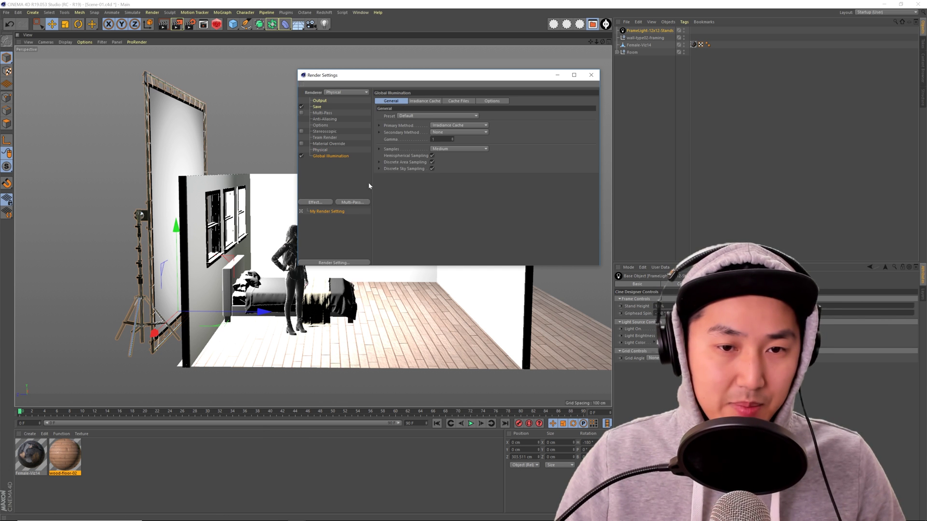
click(444, 126)
click(449, 137)
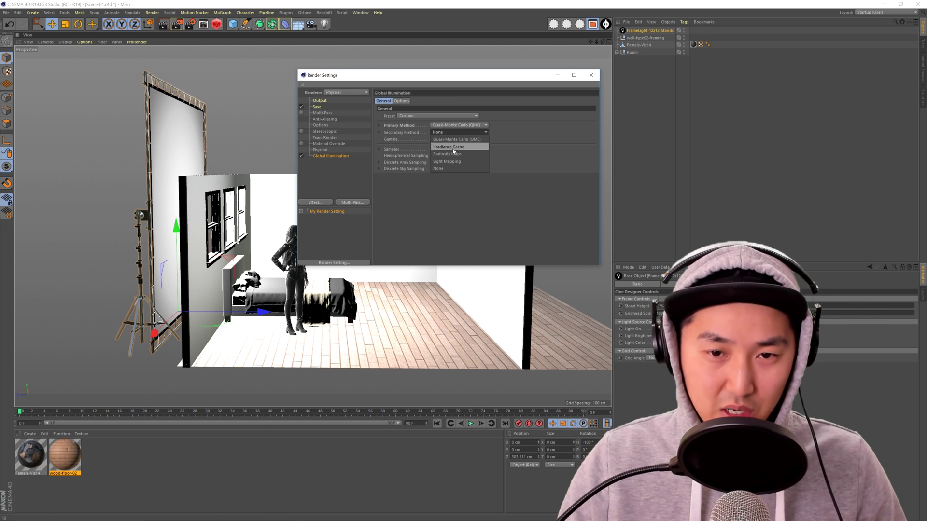
click(446, 161)
click(459, 156)
click(477, 158)
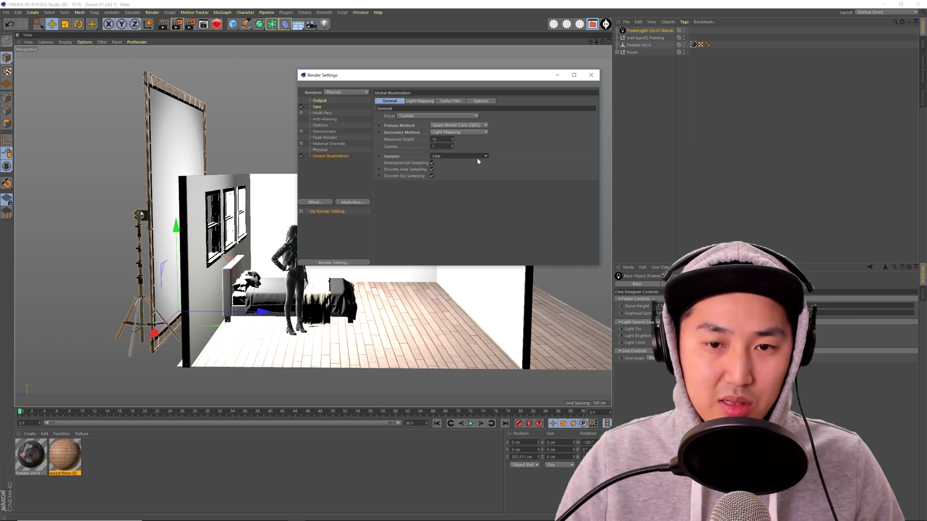
click(590, 76)
alt+drag(386, 248, 359, 250)
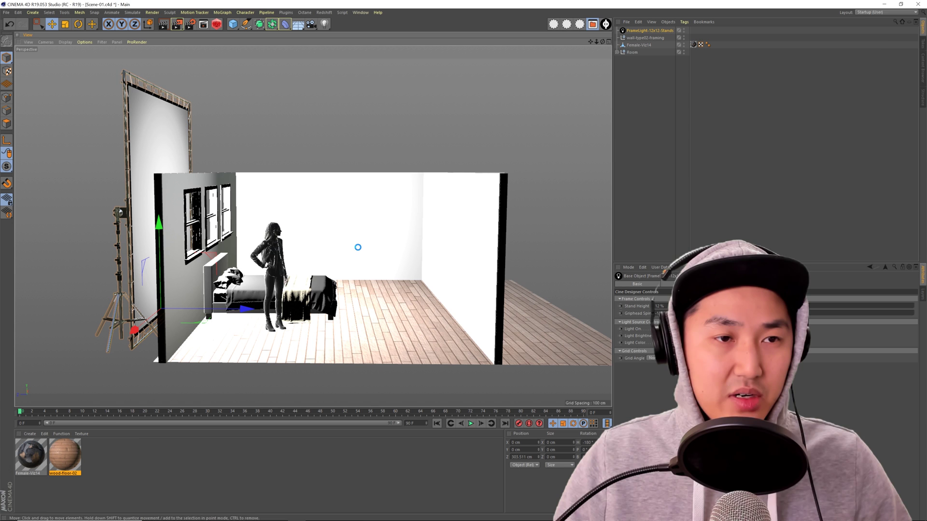
- Run a progressive test render of the lit bedroom, stop it at 43 seconds, and close the viewer
key(shift+r)
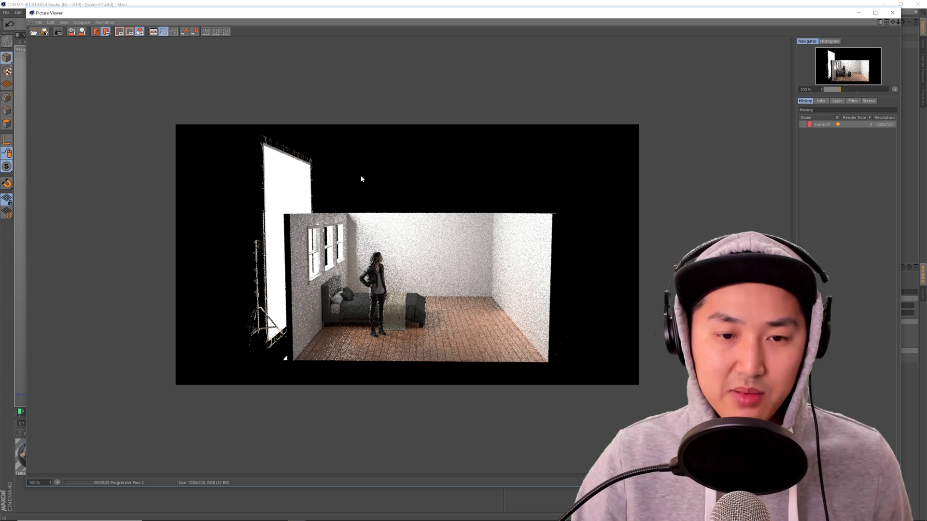
click(59, 32)
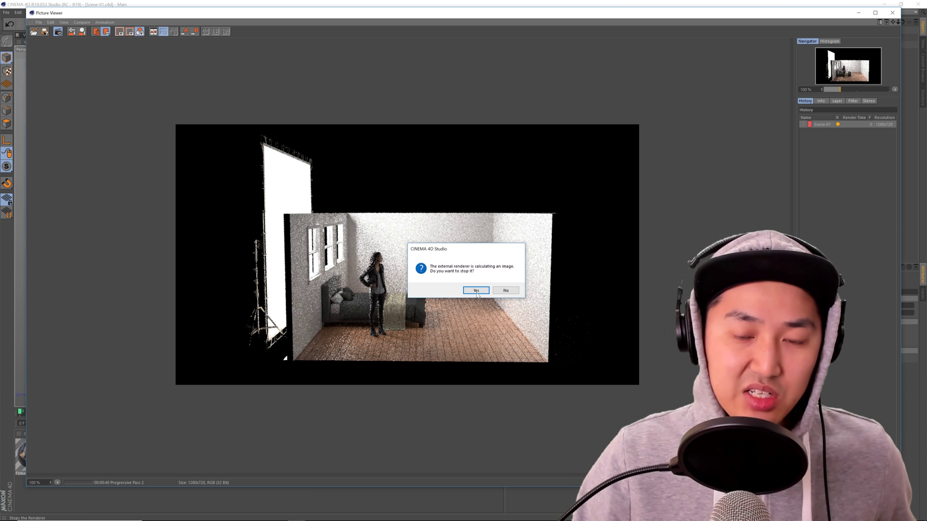
click(478, 292)
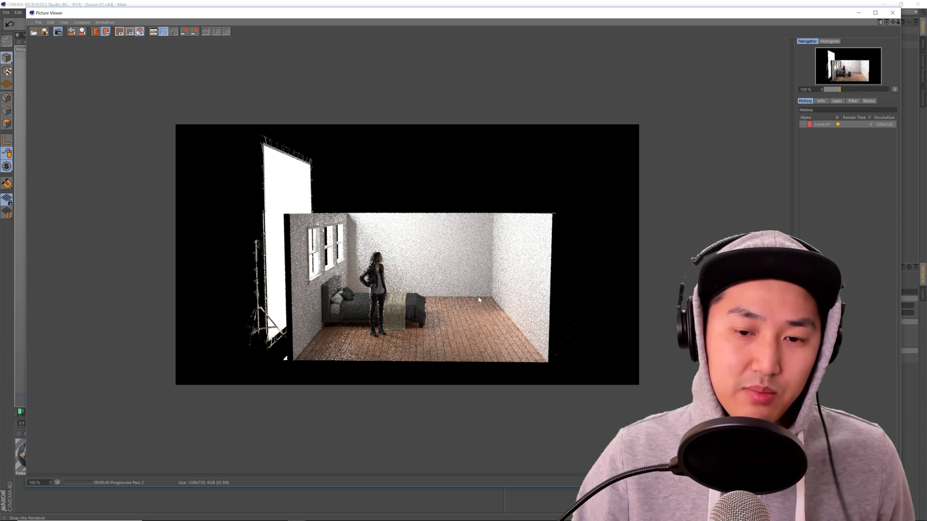
click(898, 14)
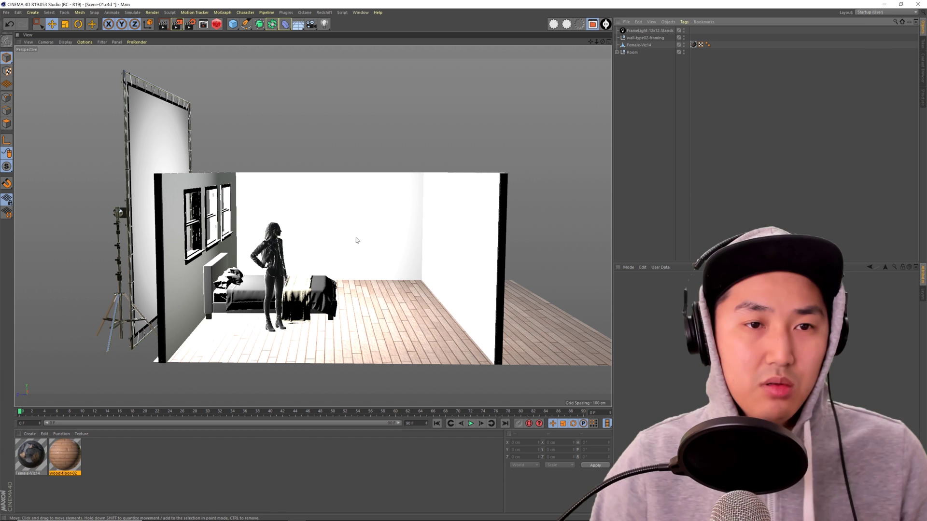
- Add a Plane and widen it to about 589 by 437 cm to span the room
click(233, 24)
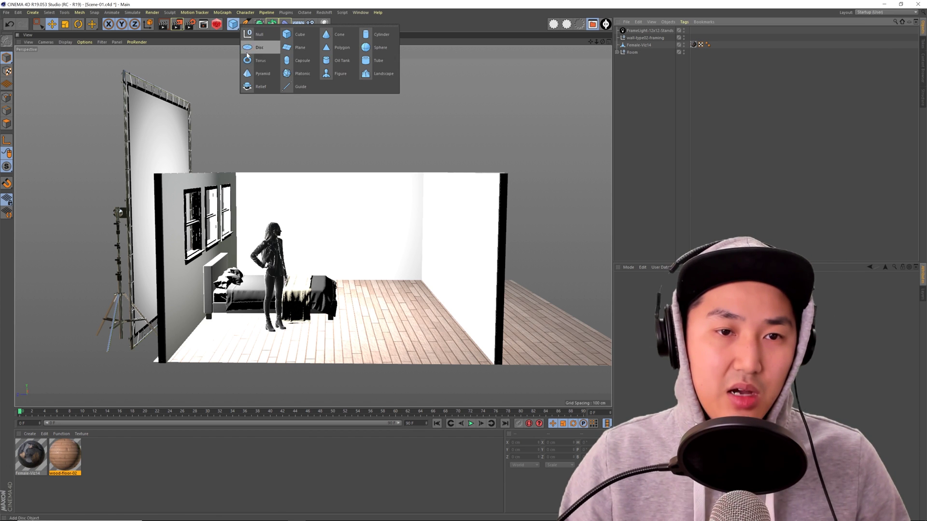
click(299, 47)
alt+drag(317, 231, 493, 130)
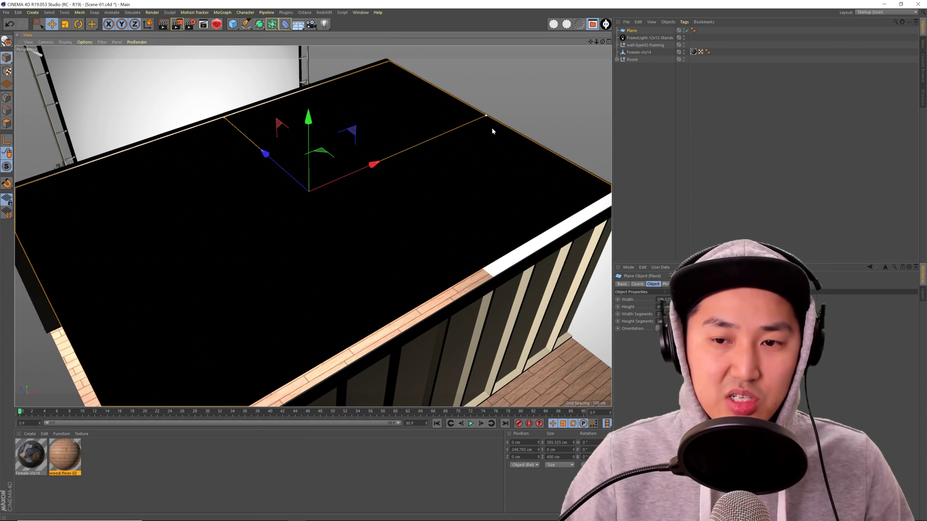
alt+drag(435, 135, 292, 149)
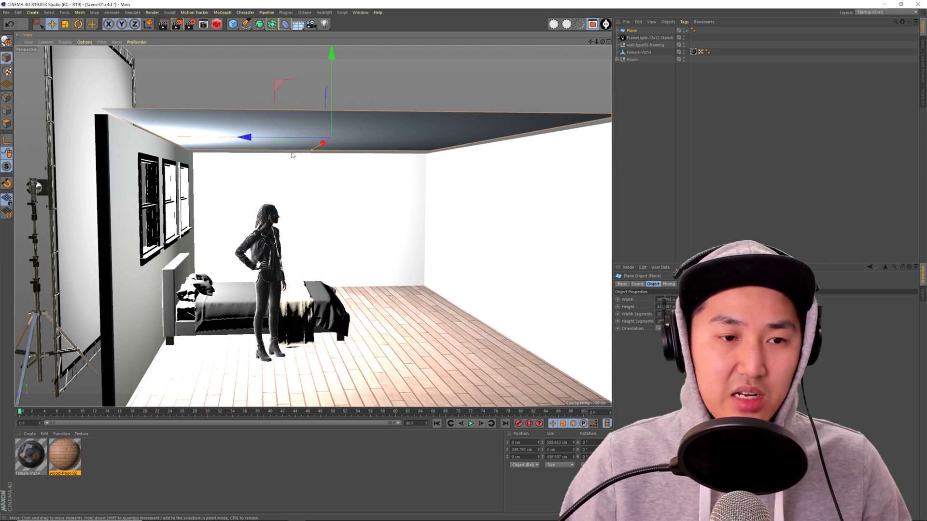
- Use the Right view to lower the plane onto the wall tops, then return to Perspective
middle_click(224, 240)
middle_click(217, 254)
alt+middle_drag(306, 135, 290, 169)
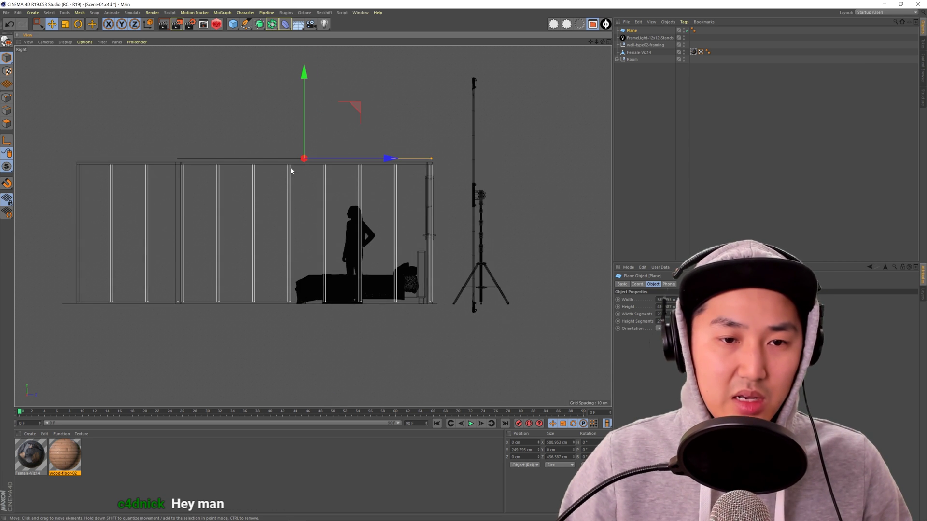
scroll(289, 170, up, 3)
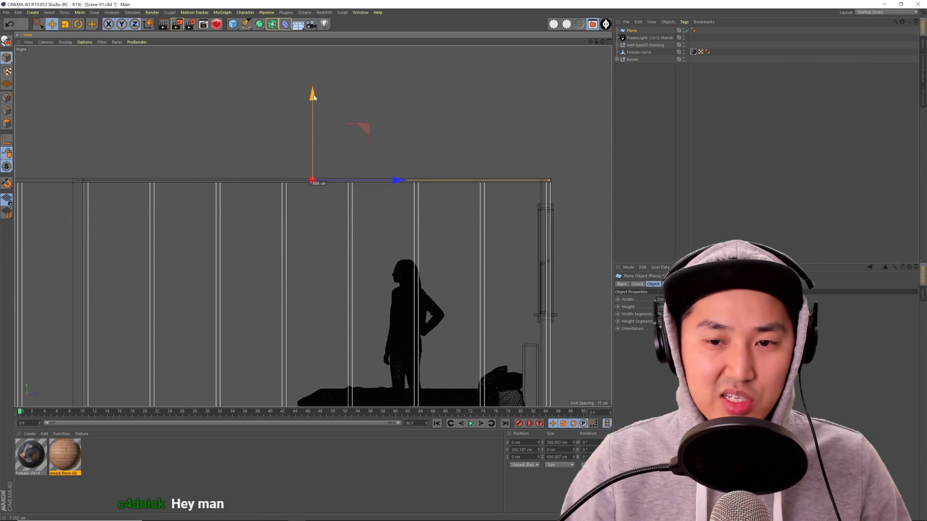
middle_click(333, 127)
middle_click(204, 127)
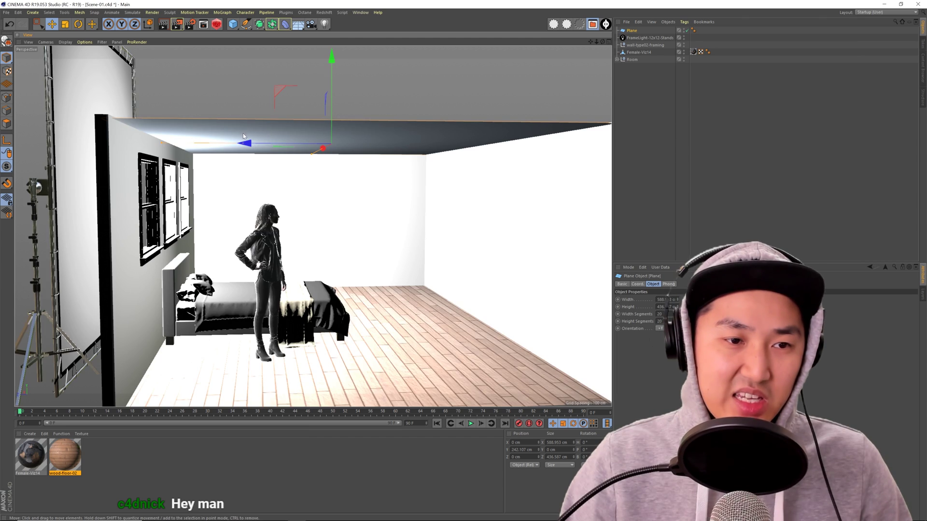
alt+drag(244, 136, 209, 139)
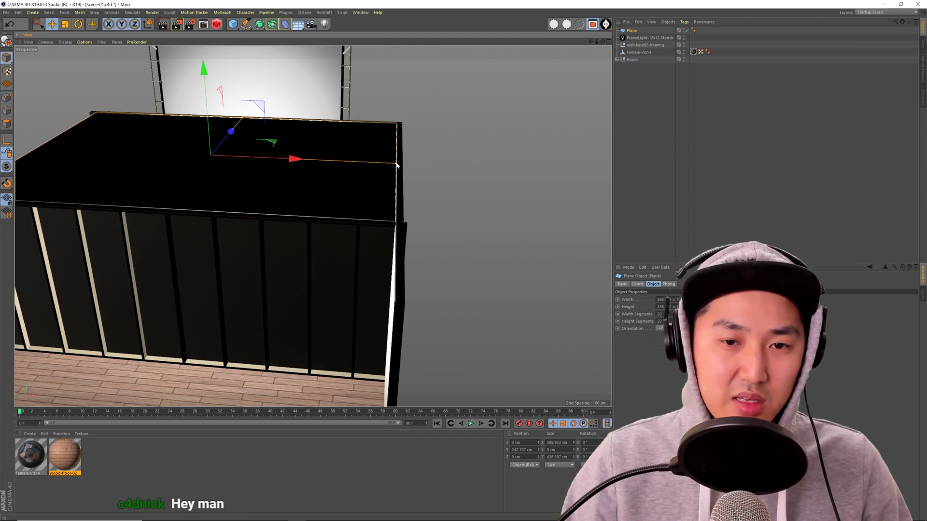
alt+drag(399, 167, 300, 204)
- Create a material named ceiling-white and apply it to the ceiling plane
double_click(129, 468)
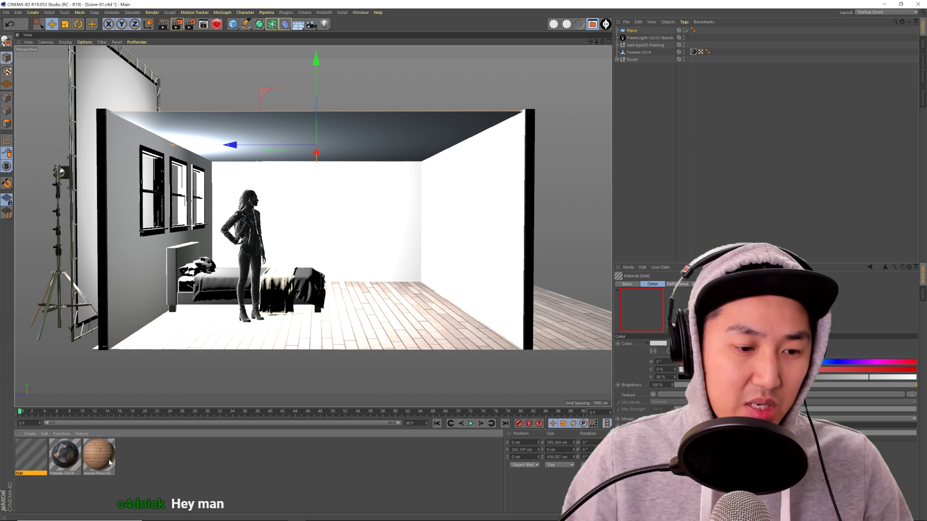
double_click(35, 460)
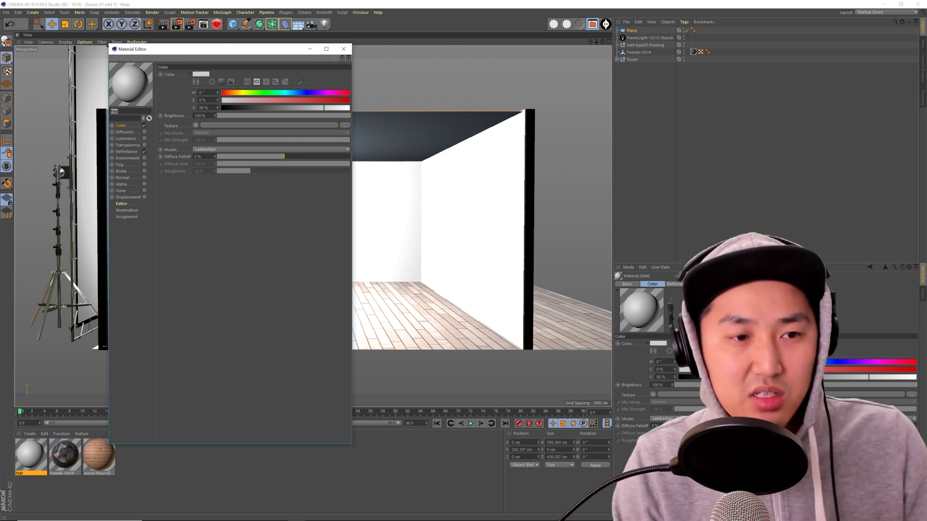
text(ceiling-white)
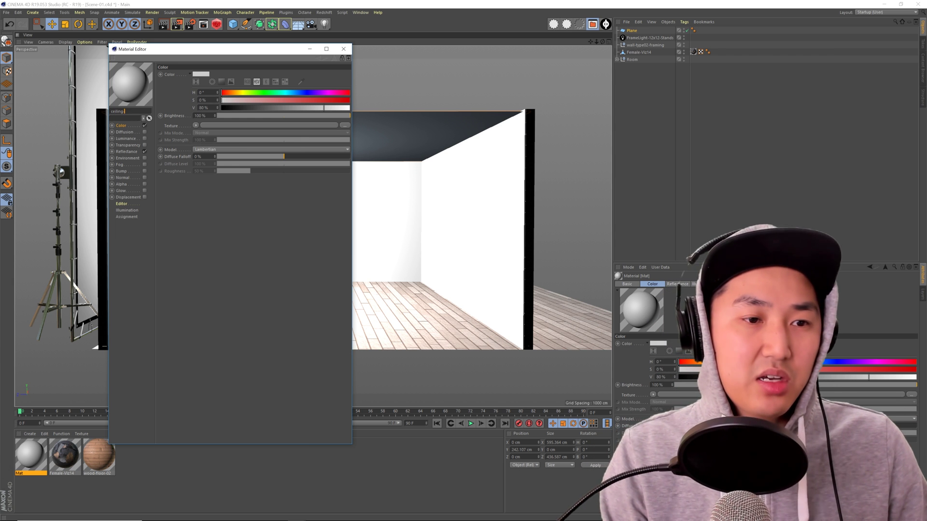
key(Return)
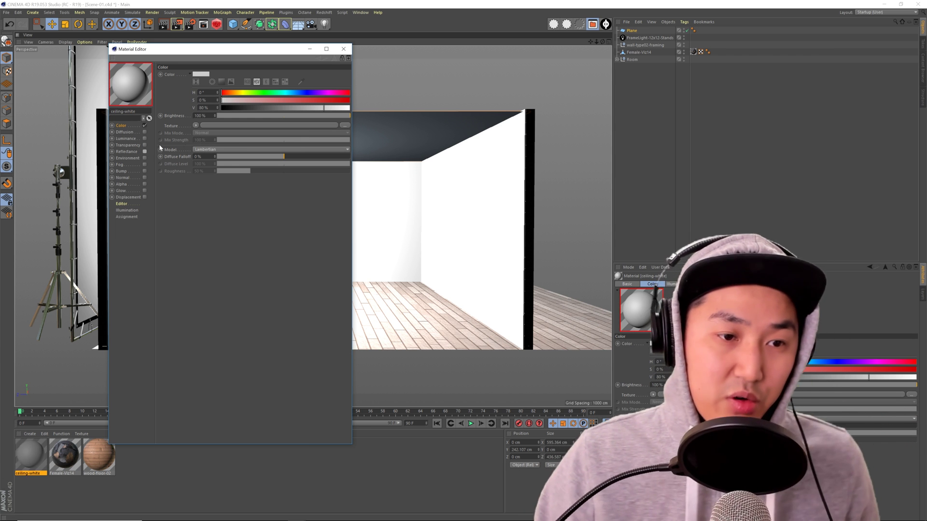
click(343, 49)
drag(30, 456, 309, 135)
- Save the scene and start a test render to the Picture Viewer
click(622, 165)
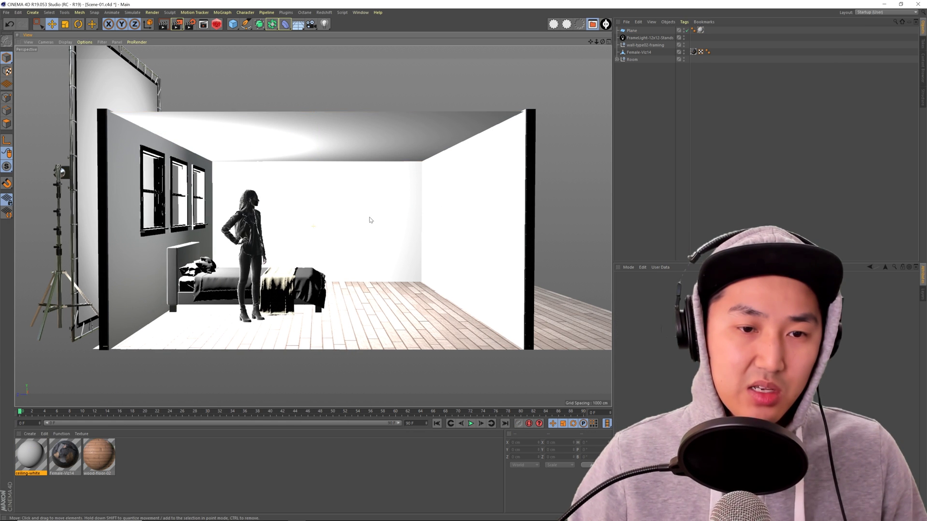
alt+middle_drag(367, 217, 377, 217)
key(ctrl+s)
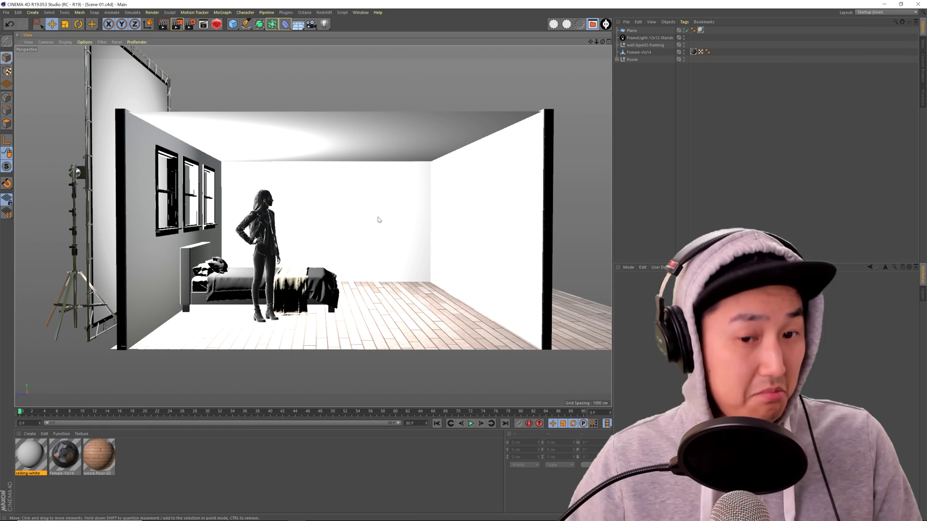
key(shift+r)
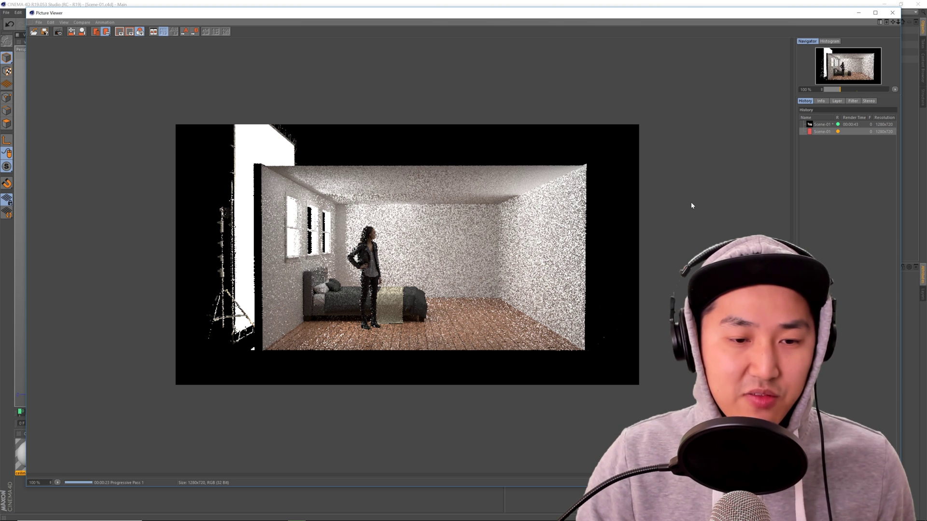
- Let the progressive render refine and inspect the white ceiling lit from inside
key(Up)
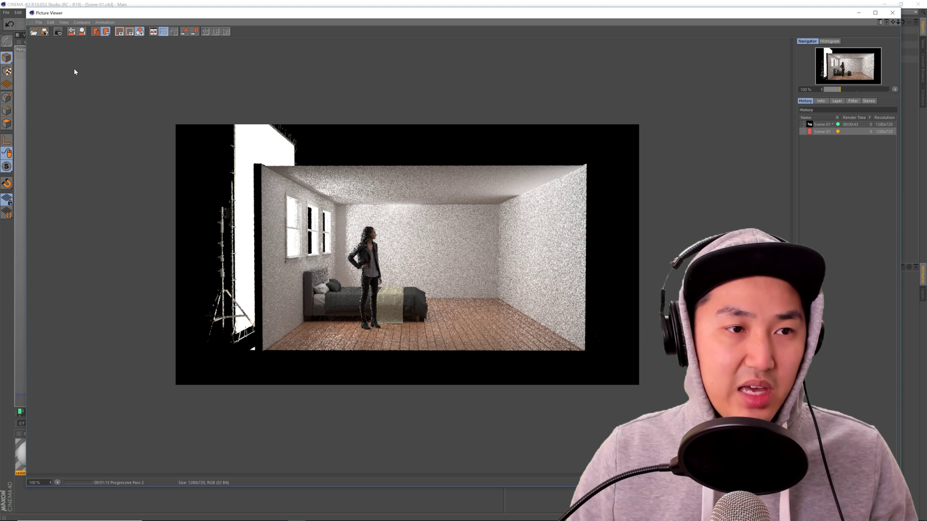
- Stop the bedroom render at 1:19, confirm, and close the Picture Viewer
click(58, 32)
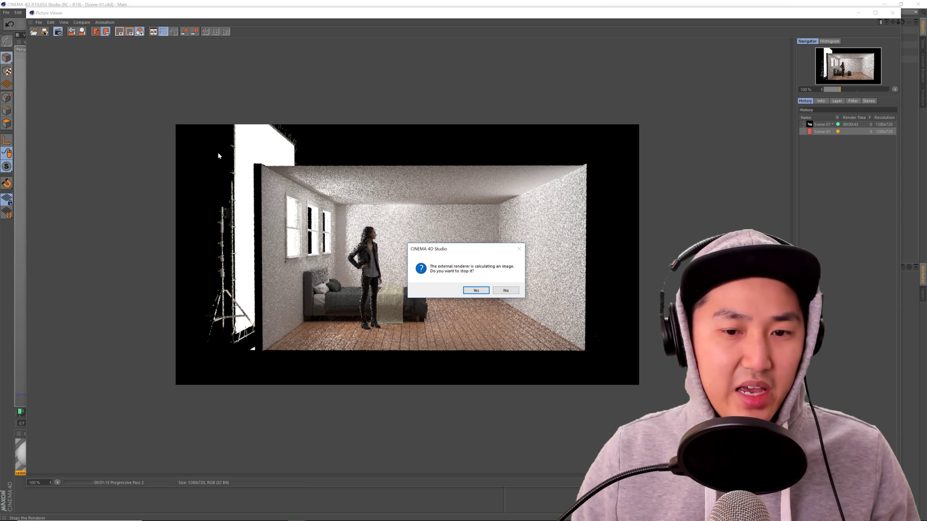
click(476, 290)
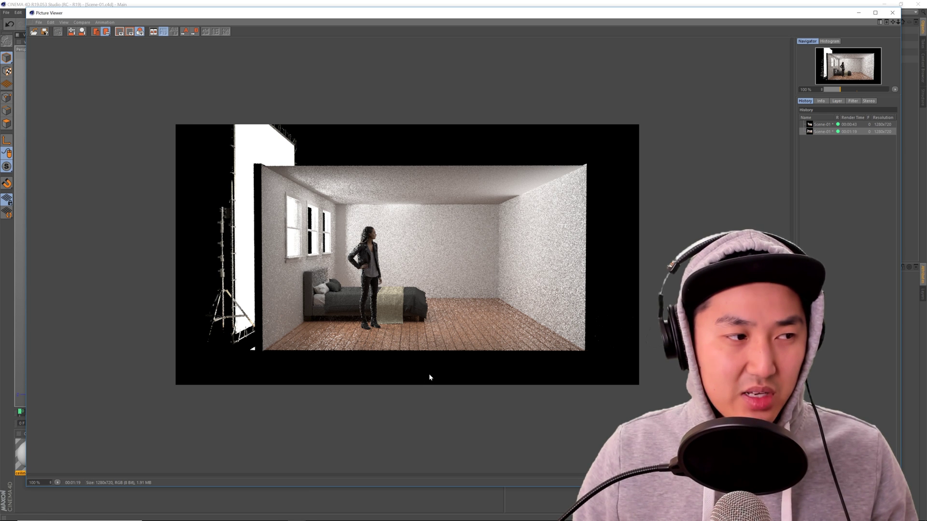
key(alt+Tab)
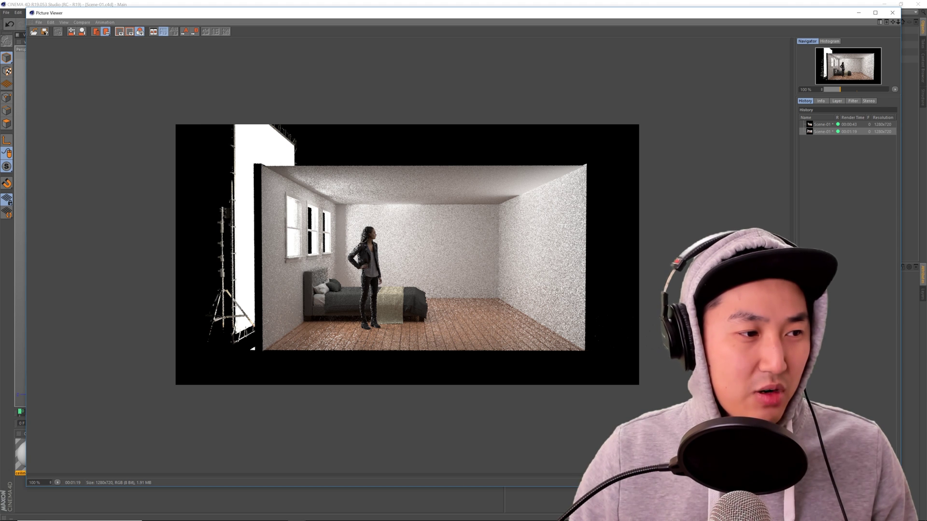
key(alt+Tab)
key(alt+Tab)
key(alt+Tab)
key(alt+Tab)
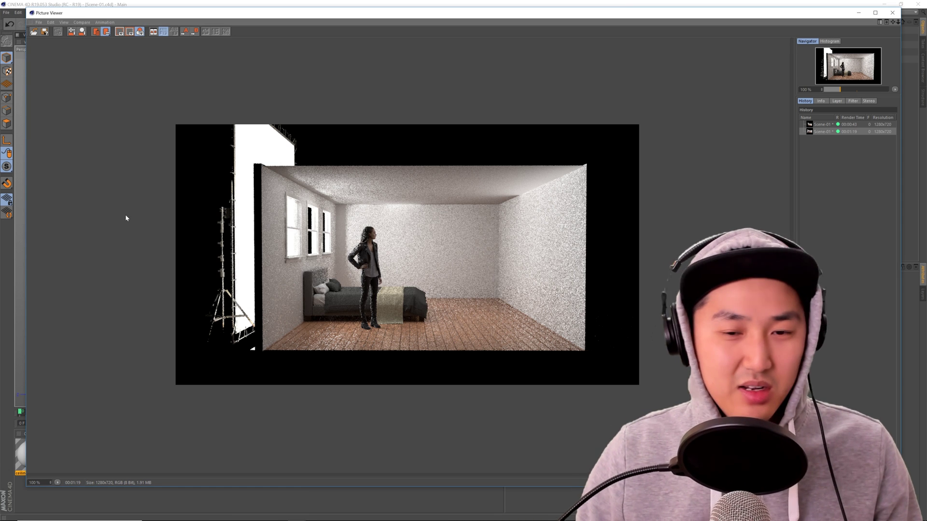
key(alt+Tab)
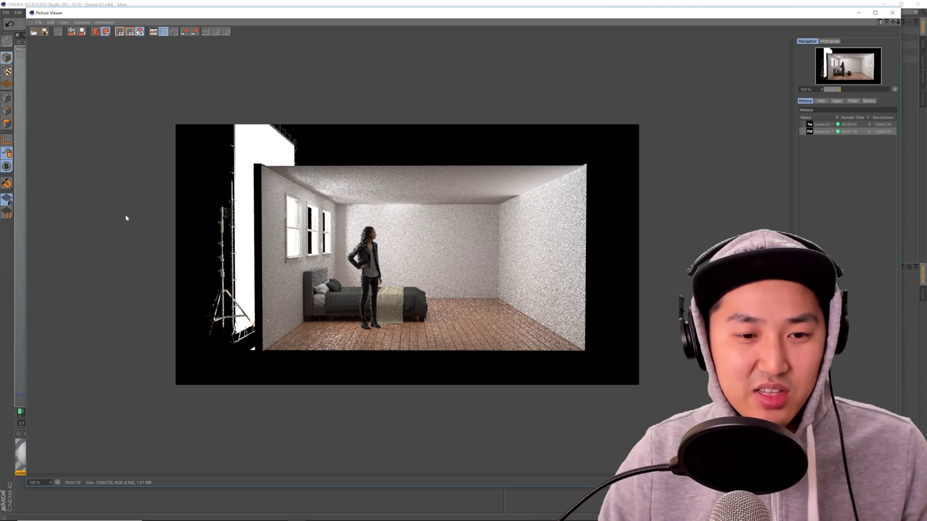
click(892, 13)
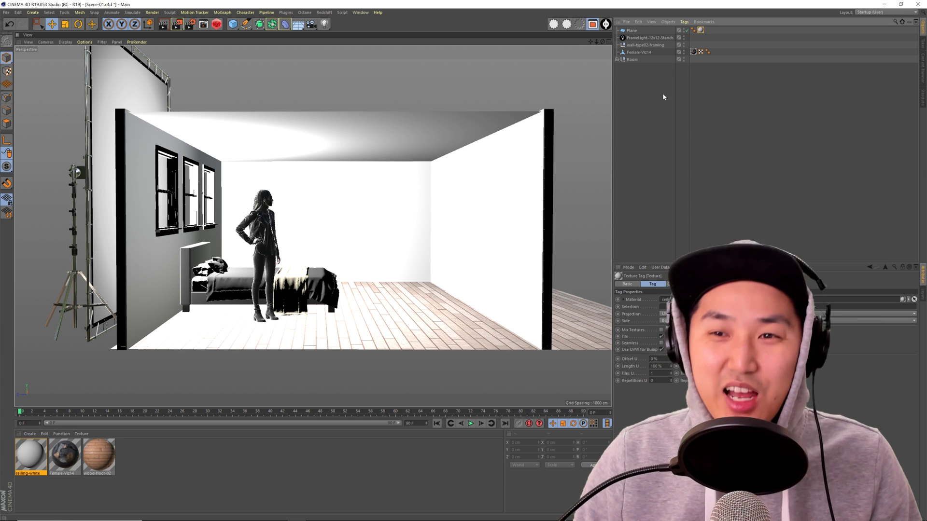
- Rename the Plane object to 'ceiling' and orbit above the room to check it
click(632, 31)
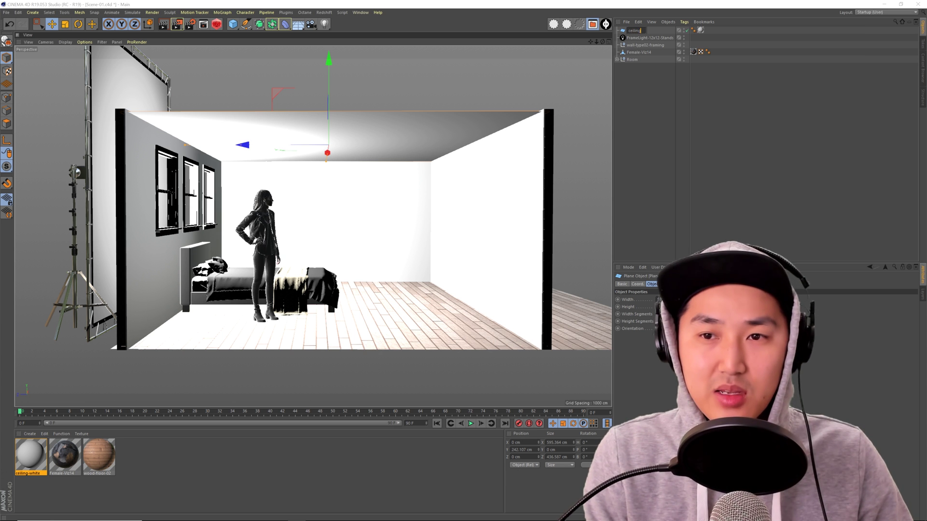
key(Return)
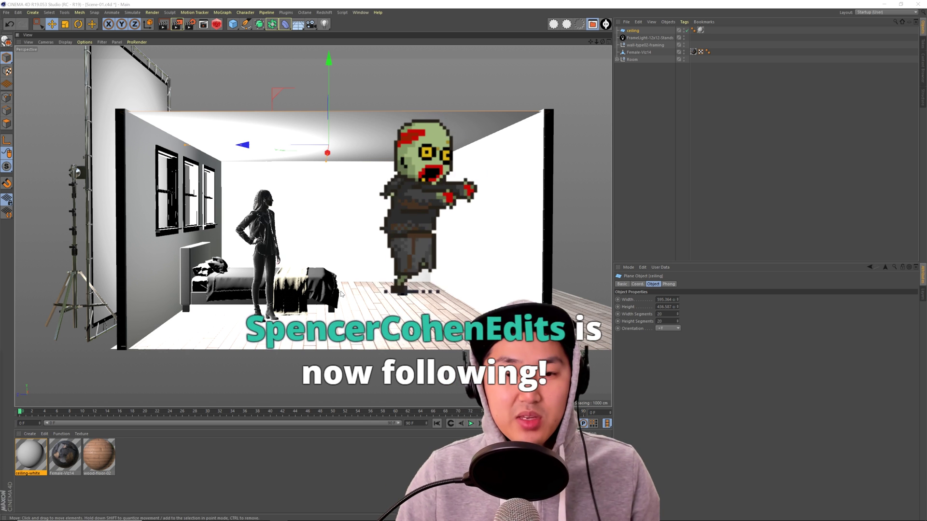
click(642, 168)
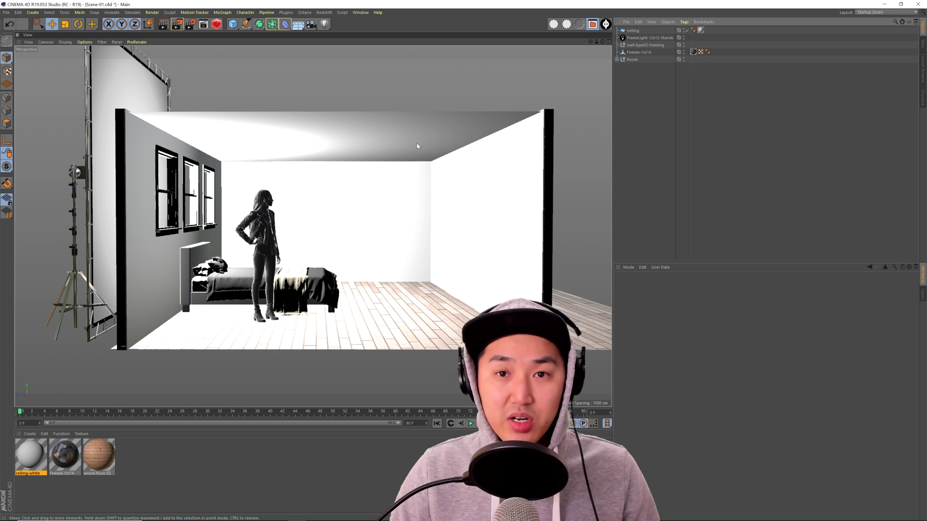
click(378, 147)
alt+drag(365, 147, 220, 248)
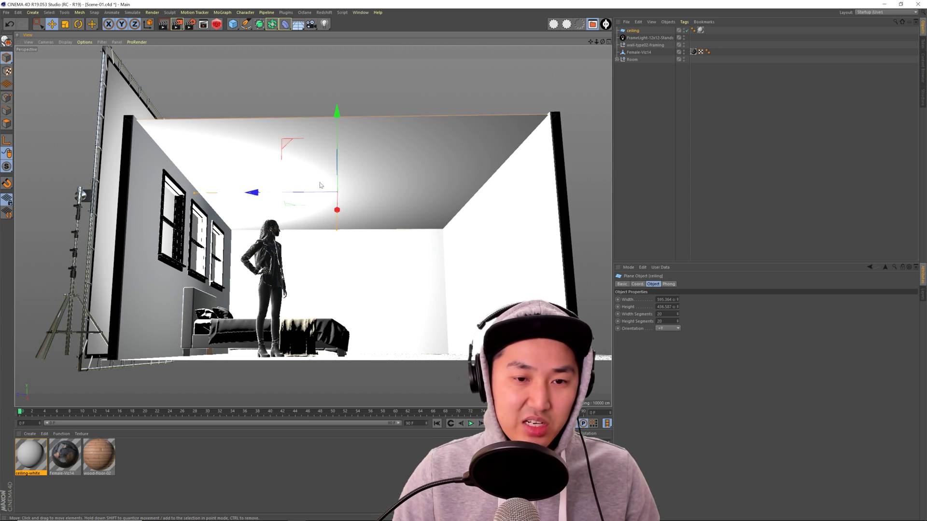
alt+drag(411, 274, 349, 255)
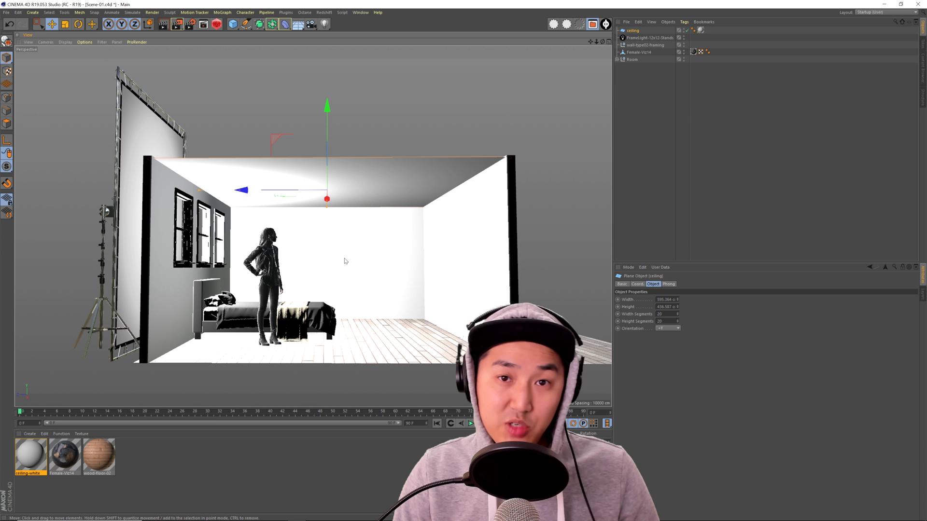
- Create another new material and name it invis
double_click(149, 448)
double_click(31, 455)
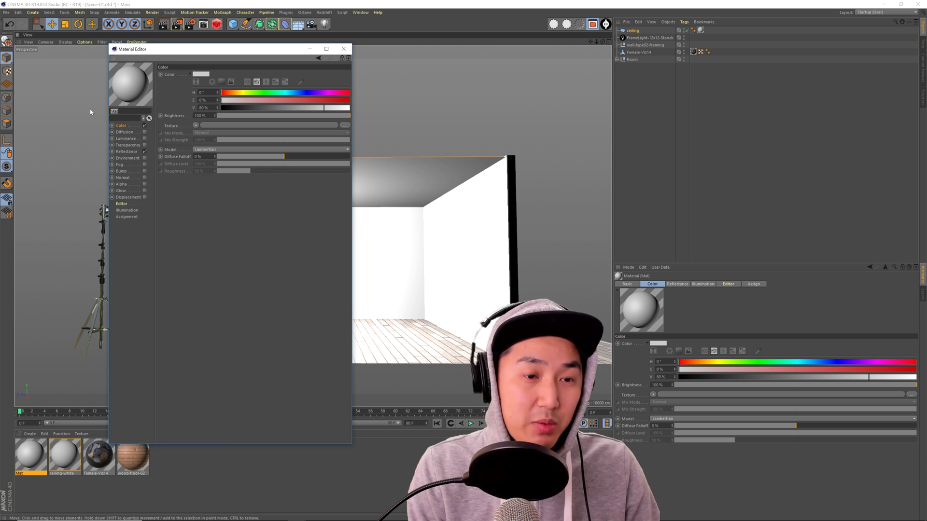
text(invis)
key(Return)
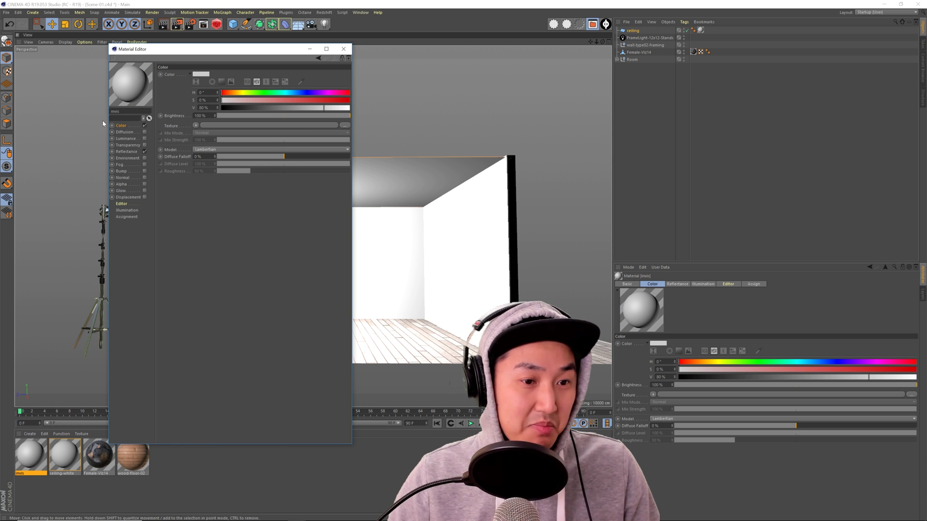
- Disable invis's Color and Reflectance channels and enable only Transparency
click(144, 126)
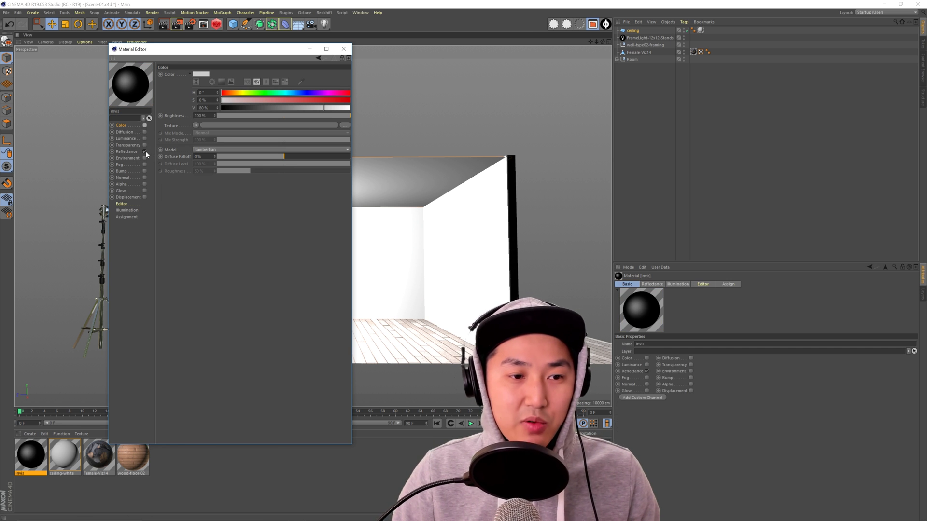
click(144, 152)
click(144, 145)
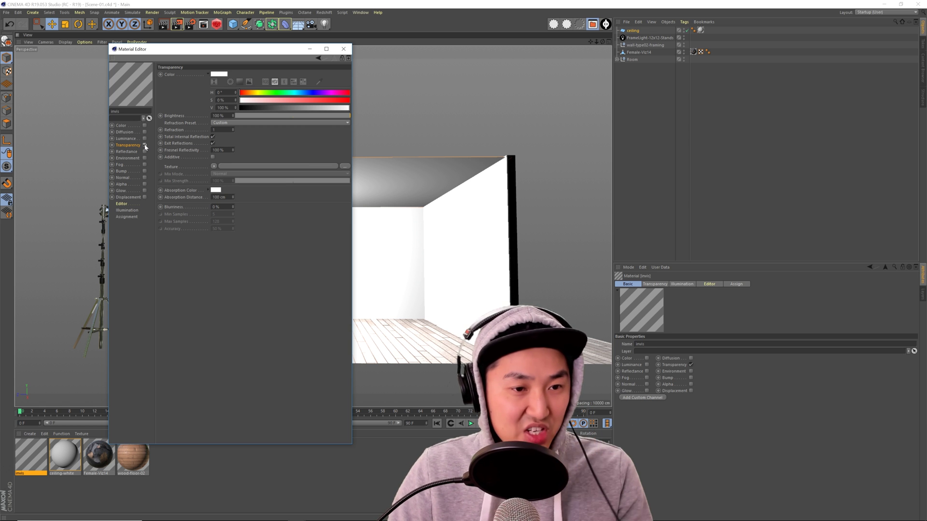
click(343, 49)
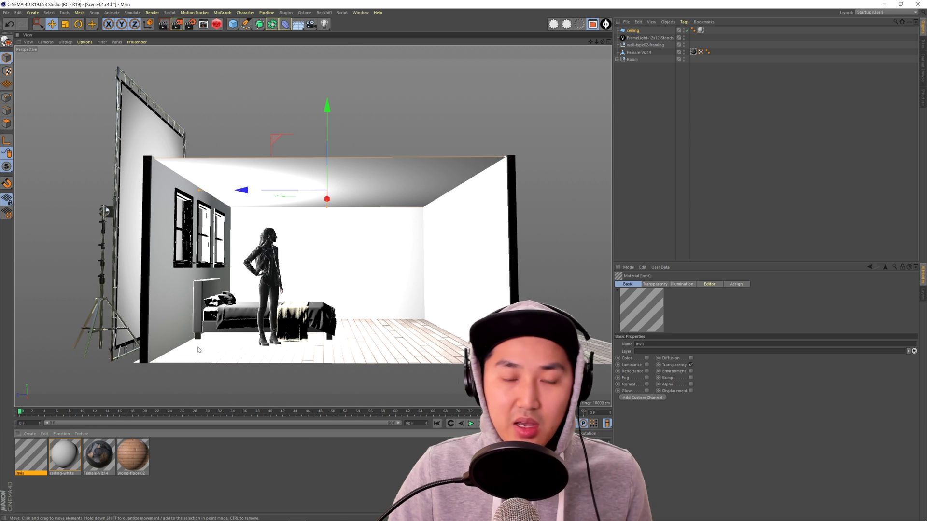
- Apply the invis material to the ceiling and tilt the view down onto it
drag(35, 456, 635, 32)
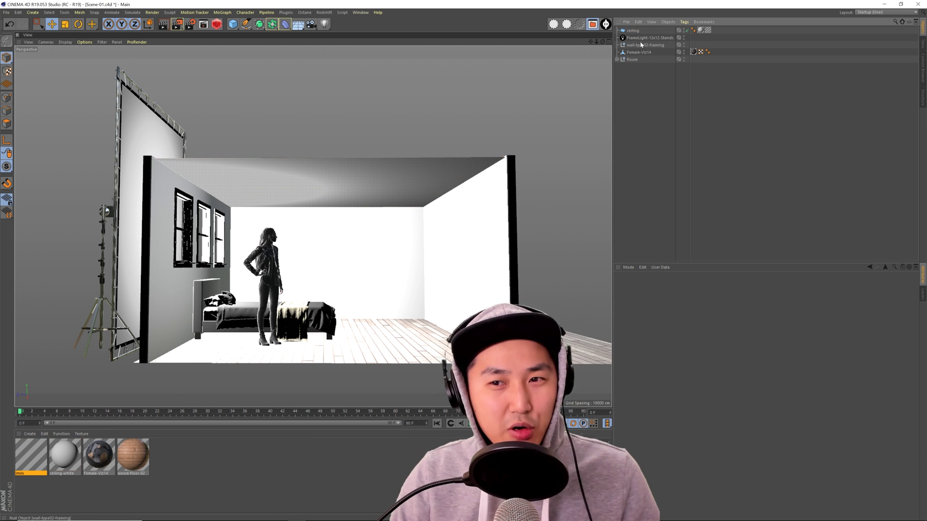
click(701, 31)
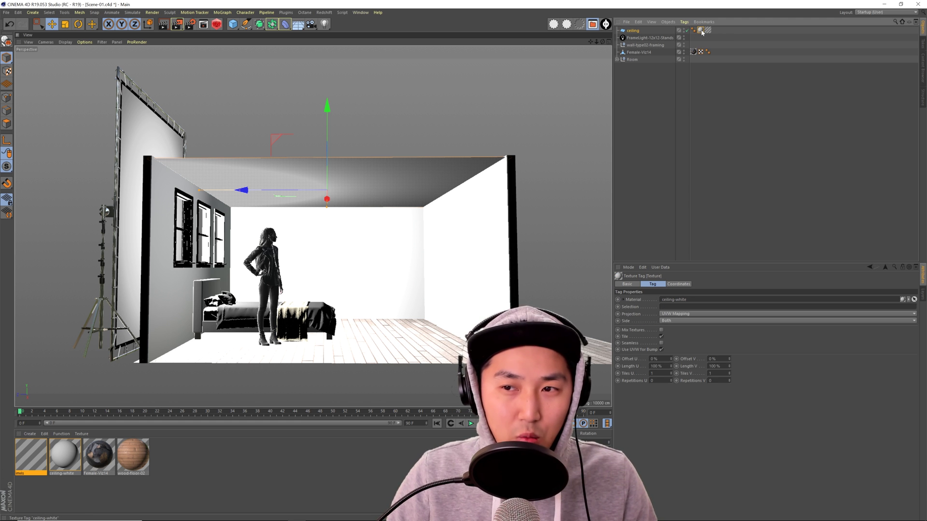
click(707, 33)
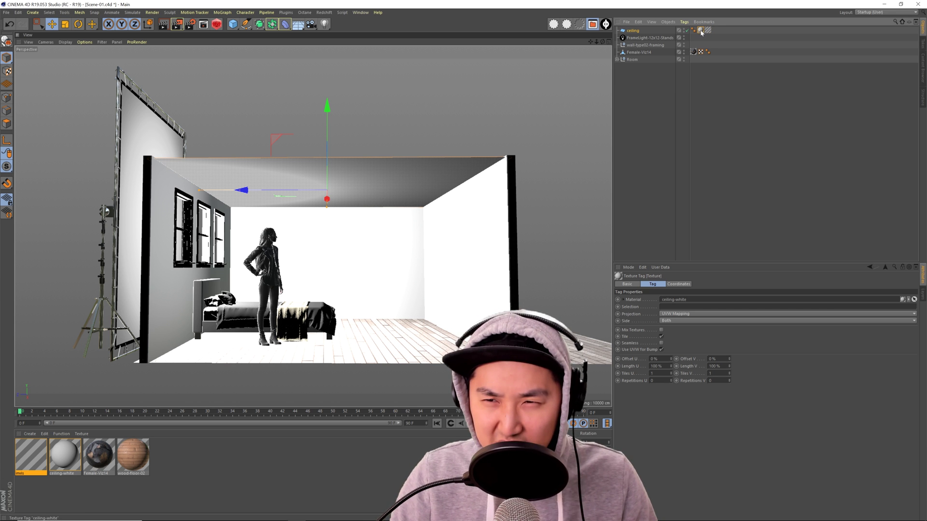
scroll(416, 168, up, 5)
mouse_move(415, 168)
alt+mouse_down()
mouse_move(408, 192)
mouse_move(420, 160)
mouse_move(431, 163)
mouse_move(405, 180)
mouse_move(410, 164)
alt+mouse_up()
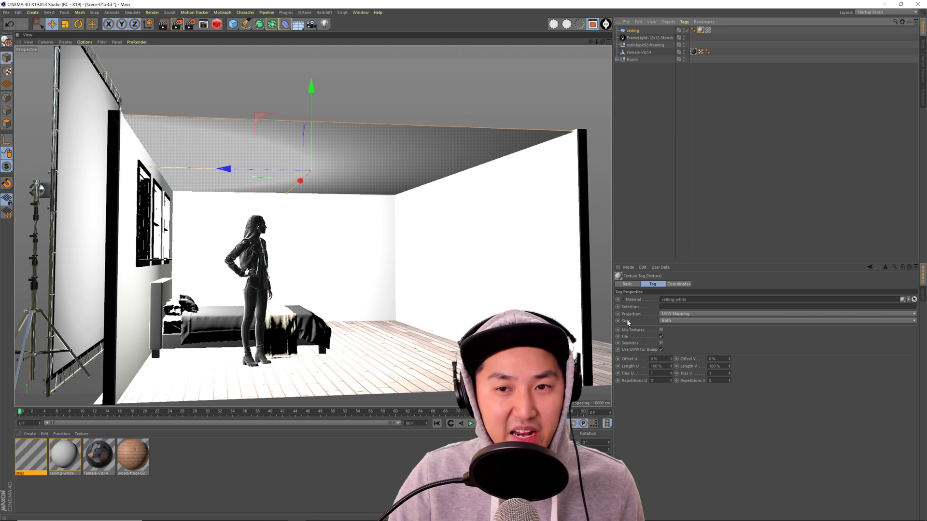
- Set the ceiling-white tag's Side to Back and change the invis tag's Side
click(680, 320)
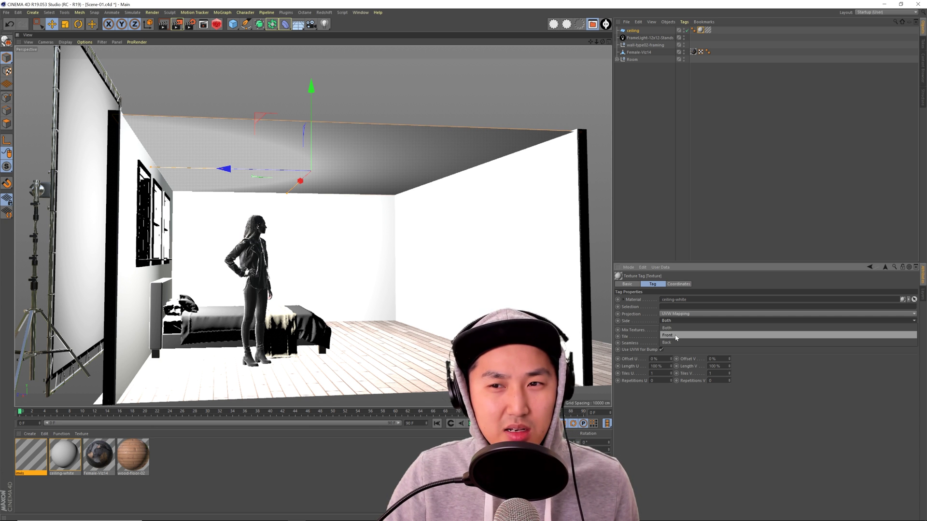
click(675, 341)
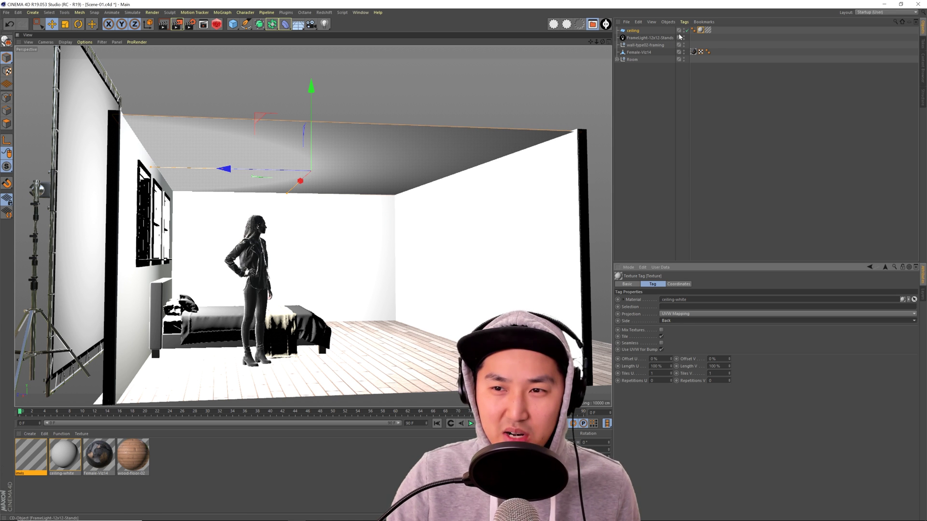
click(708, 30)
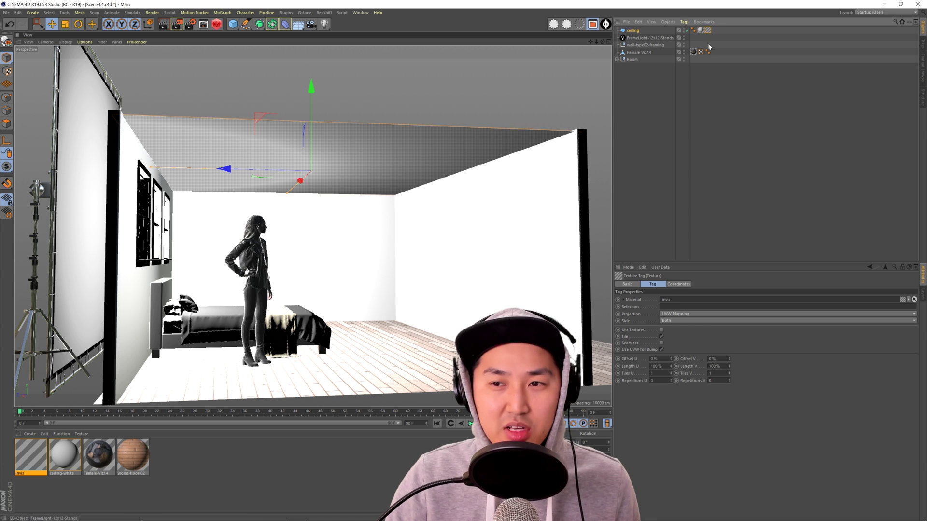
click(675, 322)
click(676, 334)
click(508, 208)
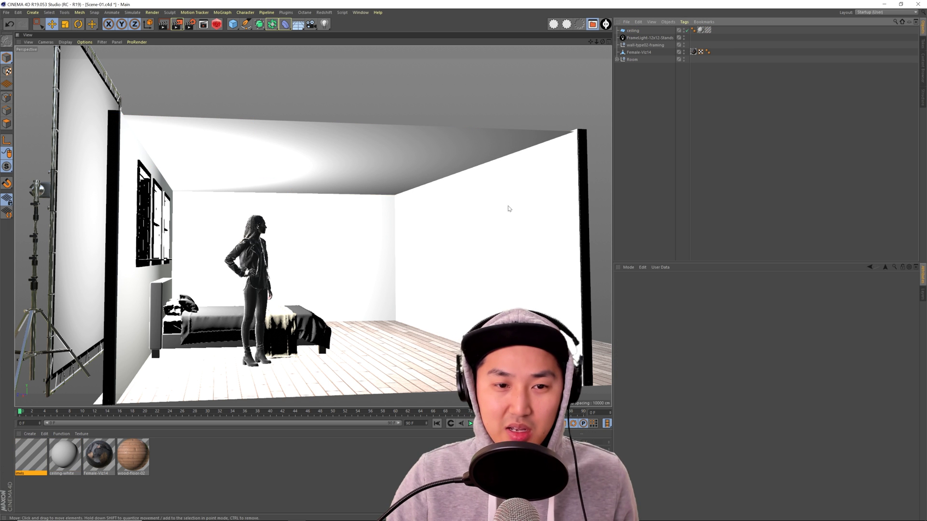
- Orbit to a near top-down view into the bedroom and save Scene-01.c4d
alt+drag(375, 176, 318, 242)
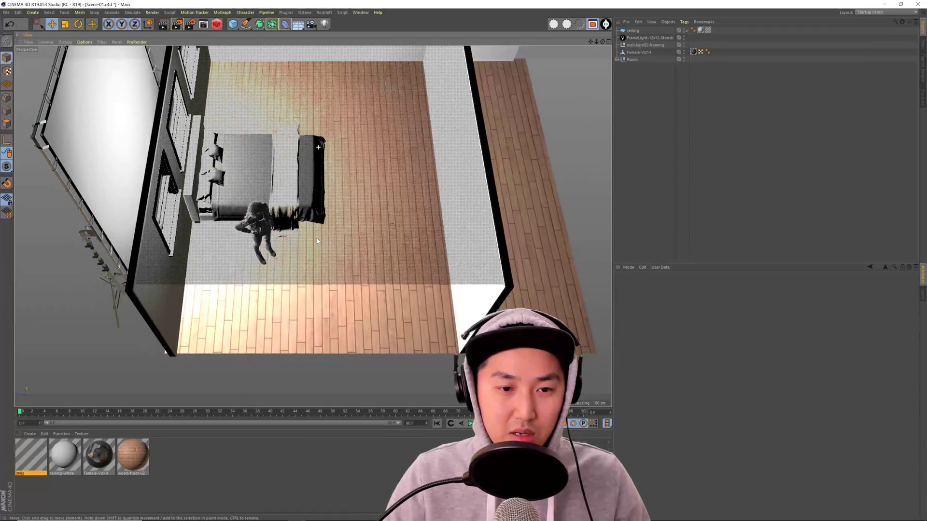
scroll(317, 242, down, 8)
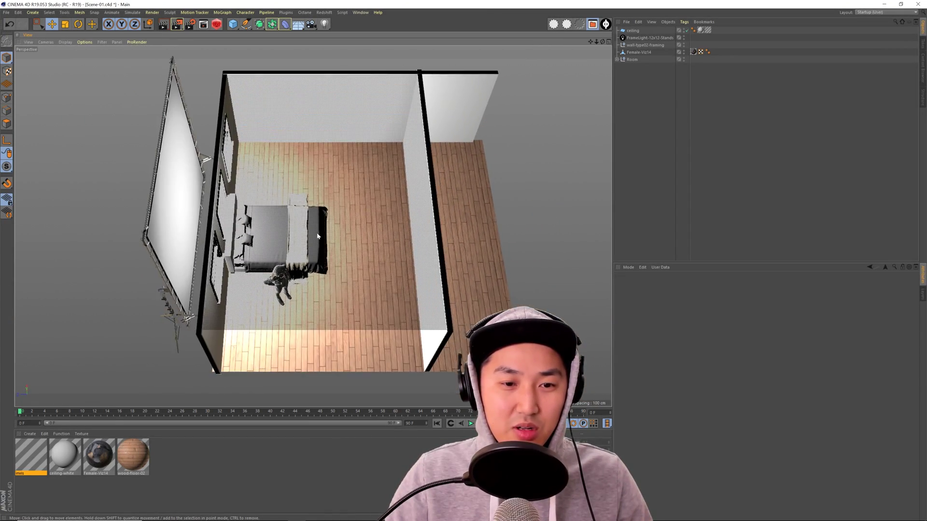
scroll(318, 236, up, 4)
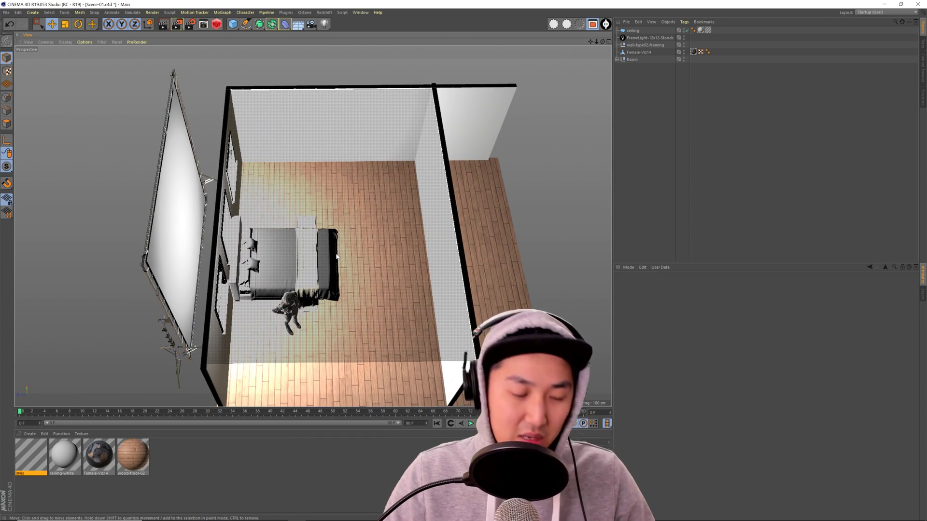
key(ctrl+s)
alt+drag(344, 246, 310, 256)
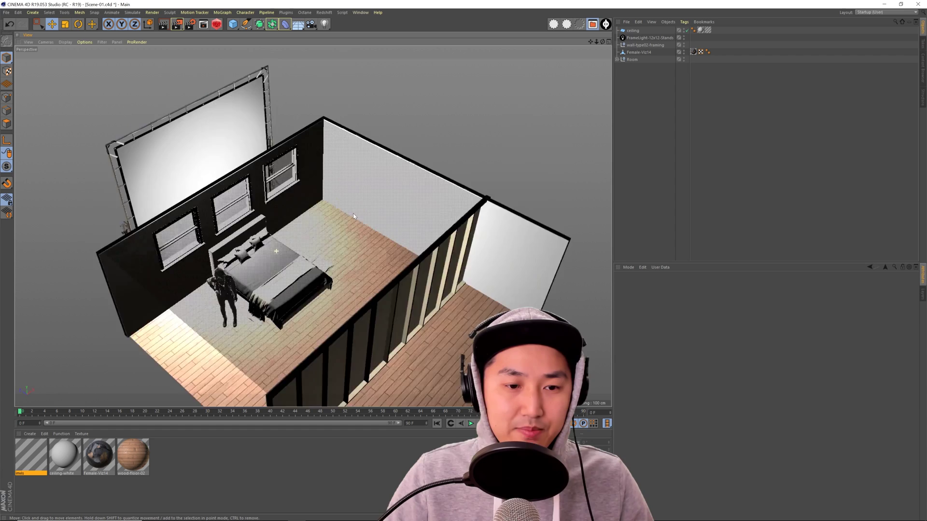
alt+drag(352, 214, 316, 230)
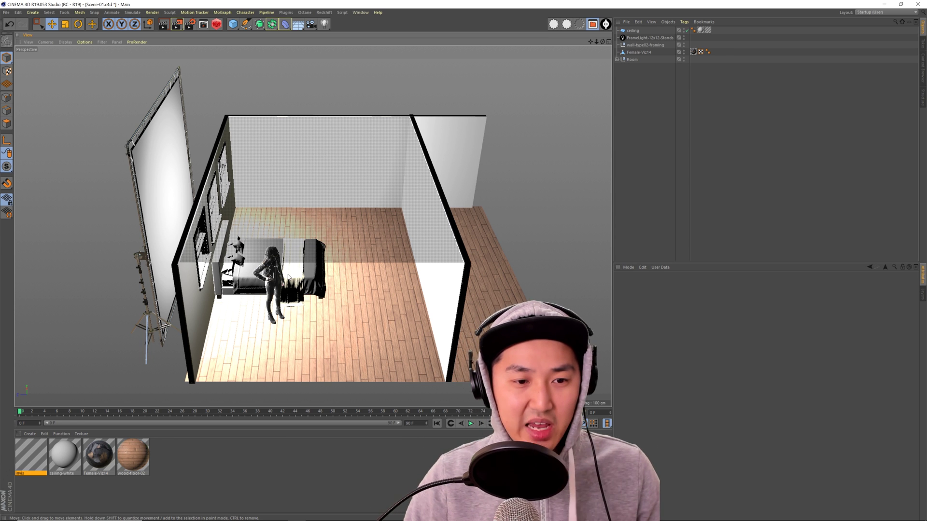
key(ctrl+s)
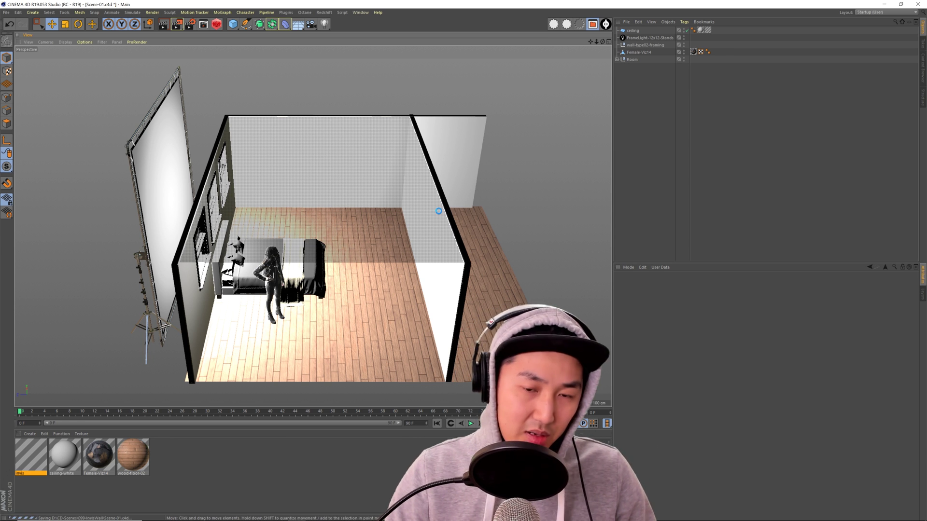
- Render the overhead view with Shift+R, then stop the render after about a minute
key(shift+r)
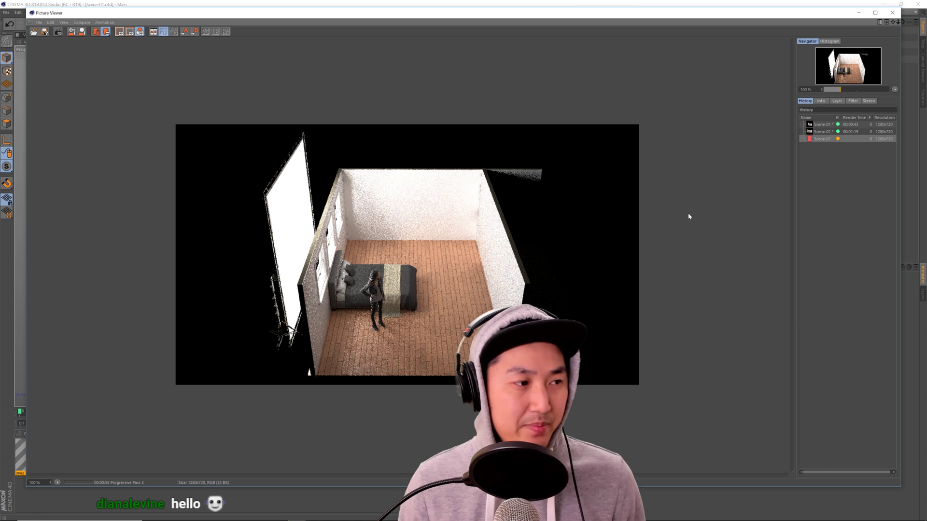
click(58, 32)
click(481, 291)
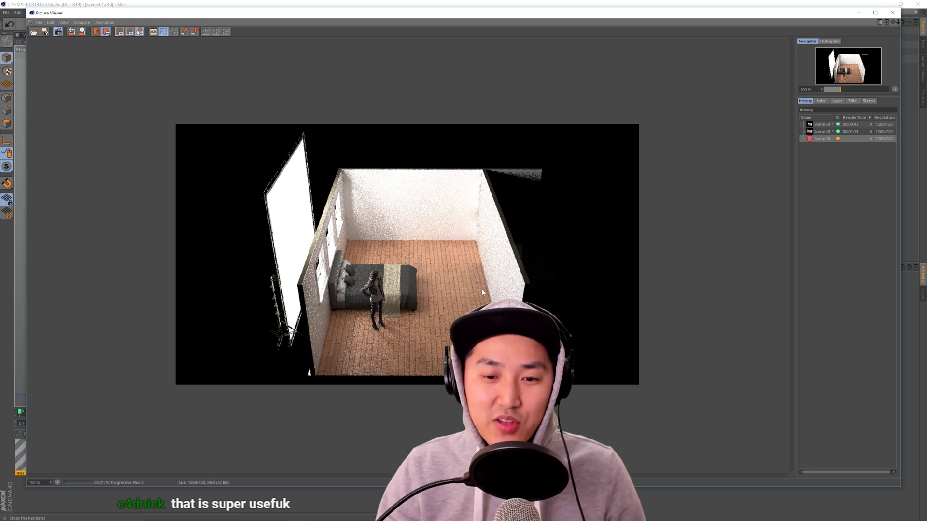
- Close the Picture Viewer, orbit to a frontal view, and select the ceiling's ceiling-white tag
click(892, 13)
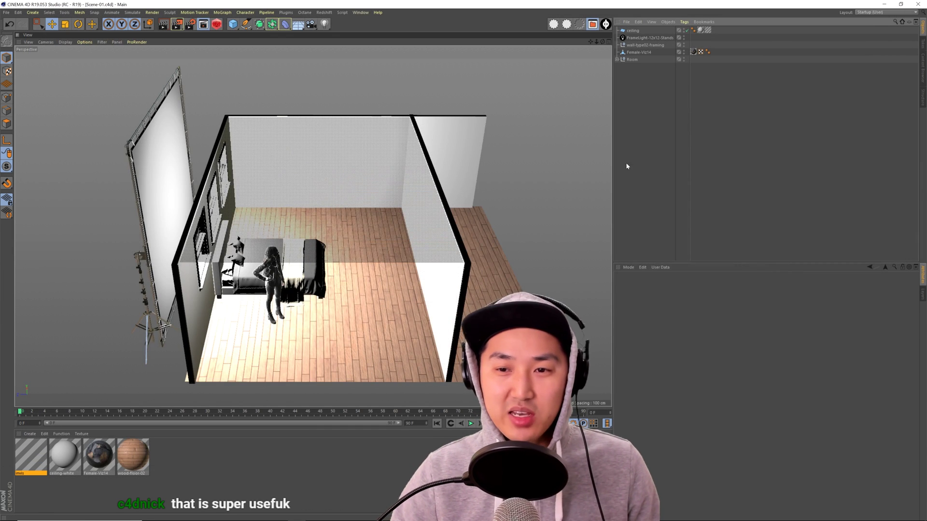
alt+drag(309, 227, 354, 207)
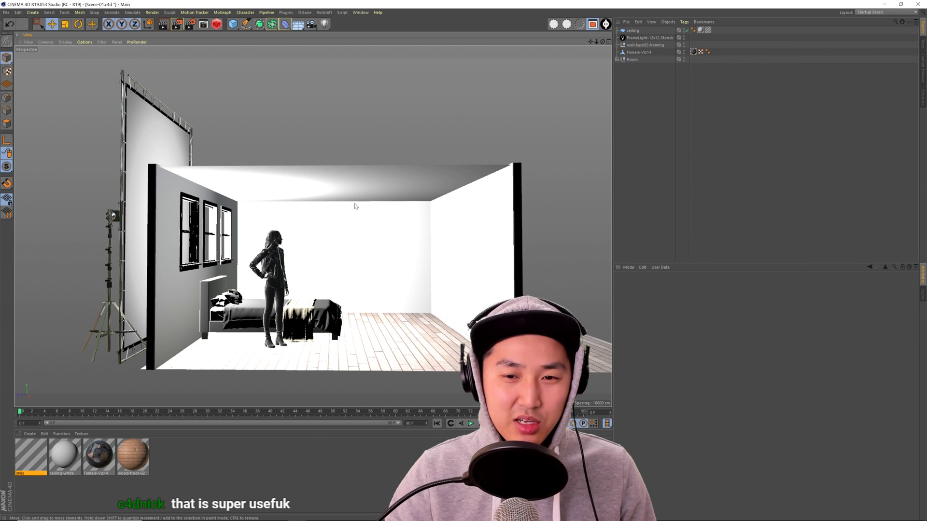
click(363, 185)
click(701, 29)
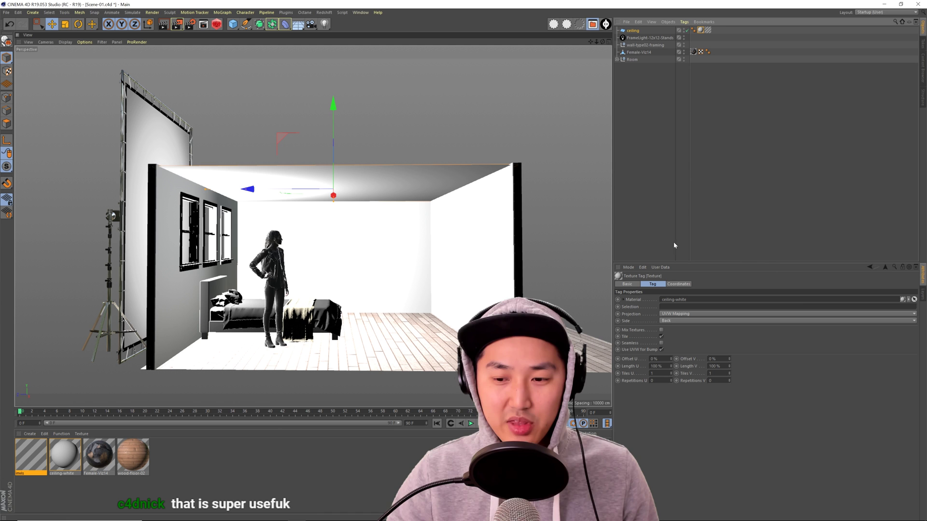